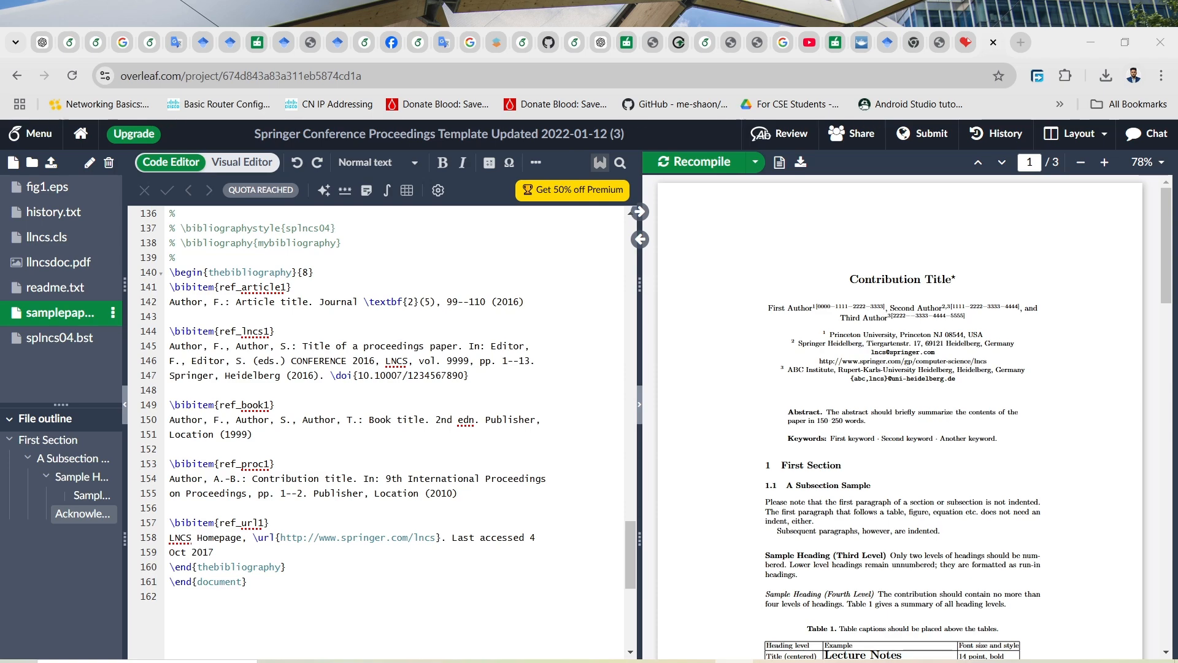
Step: Look through the sample paper's LaTeX source and the References section of the compiled PDF
scroll(313, 442, "up", 6)
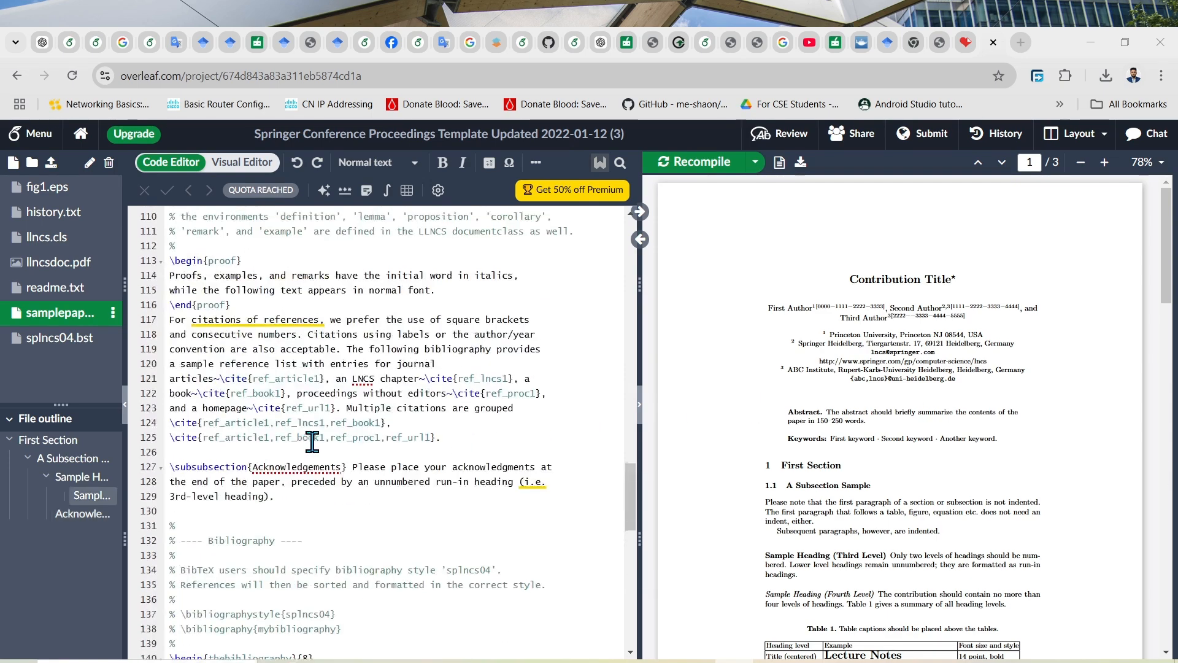
scroll(313, 442, "up", 20)
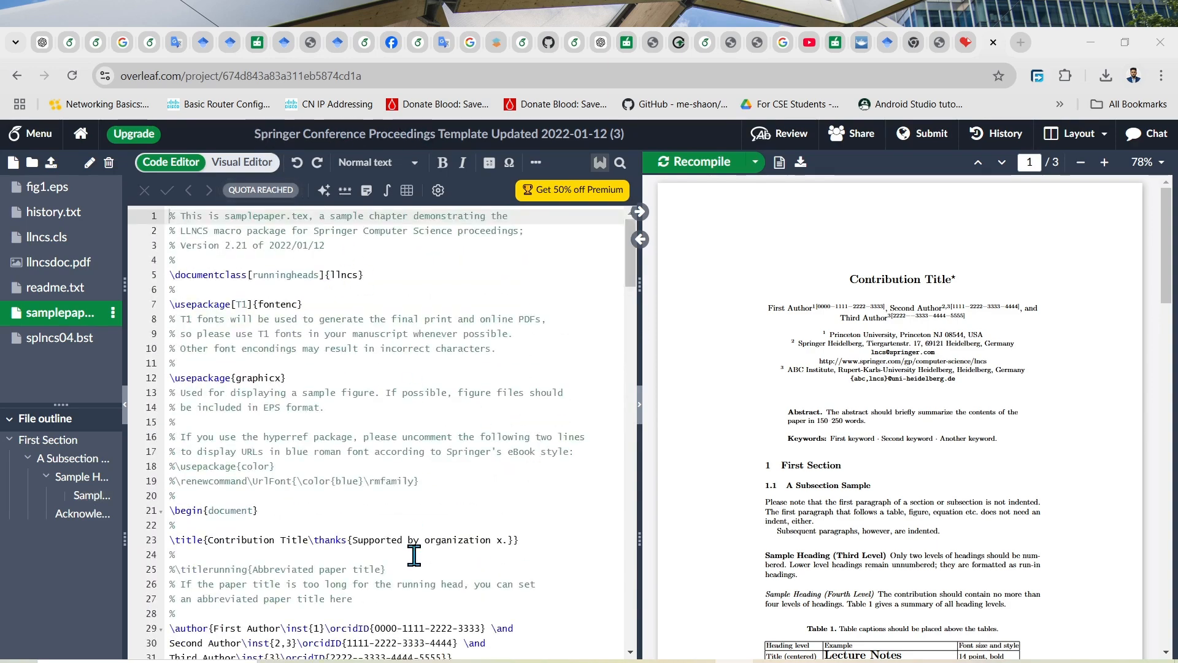
scroll(415, 555, "down", 20)
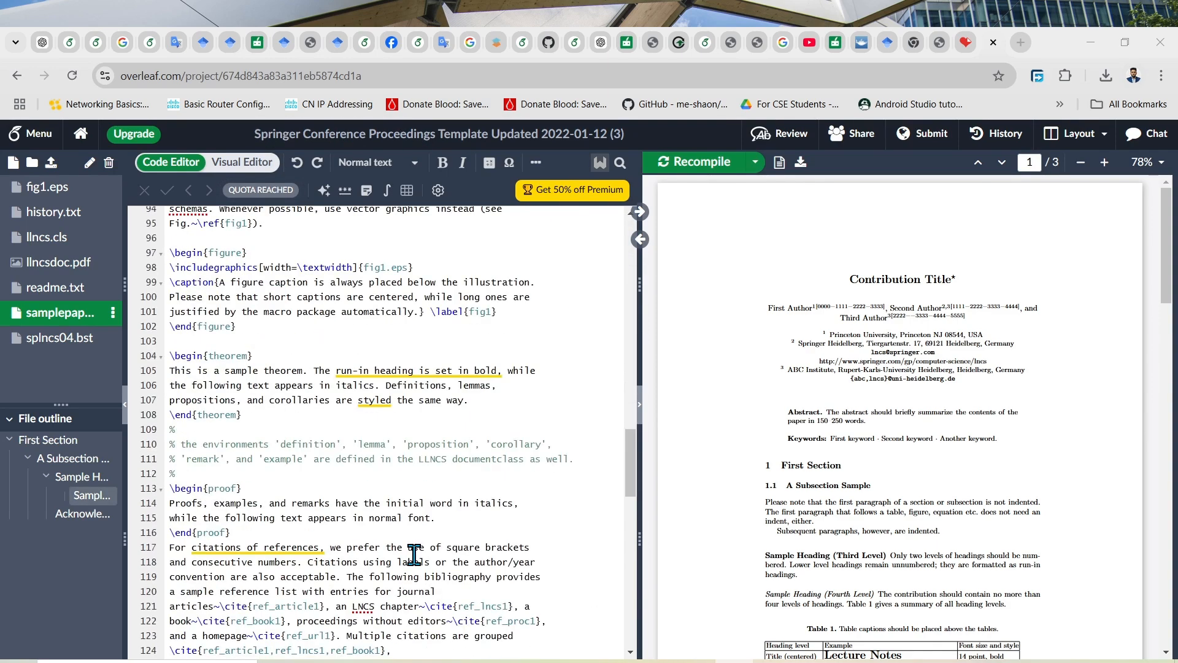
scroll(414, 556, "down", 11)
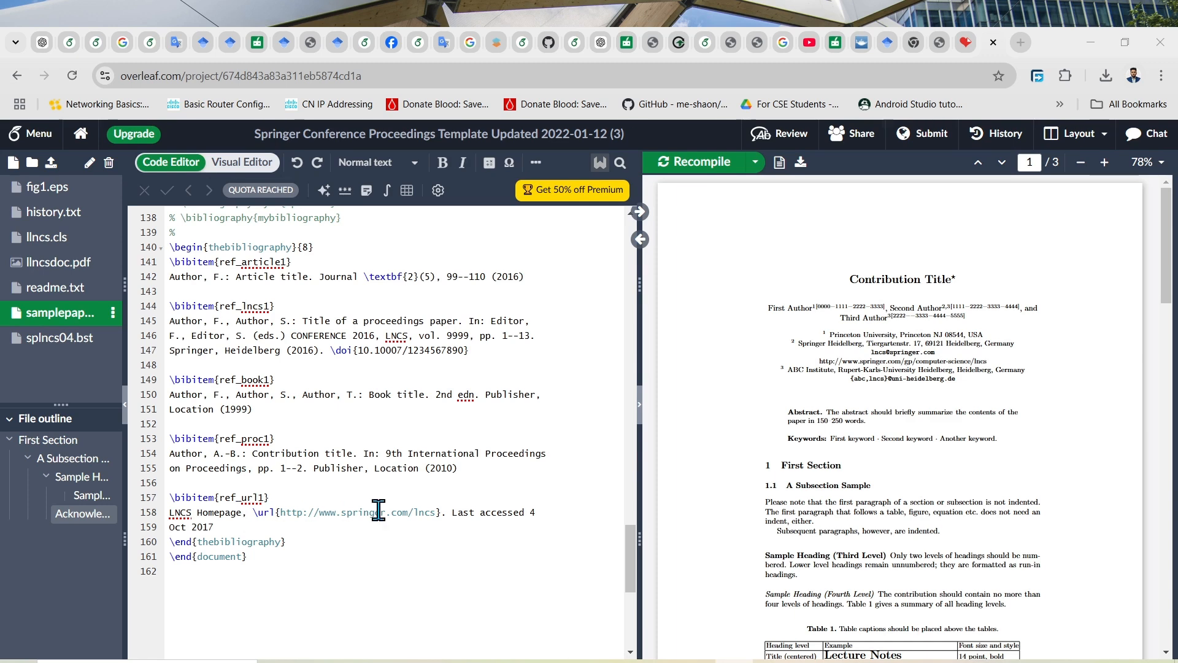
scroll(918, 528, "down", 20)
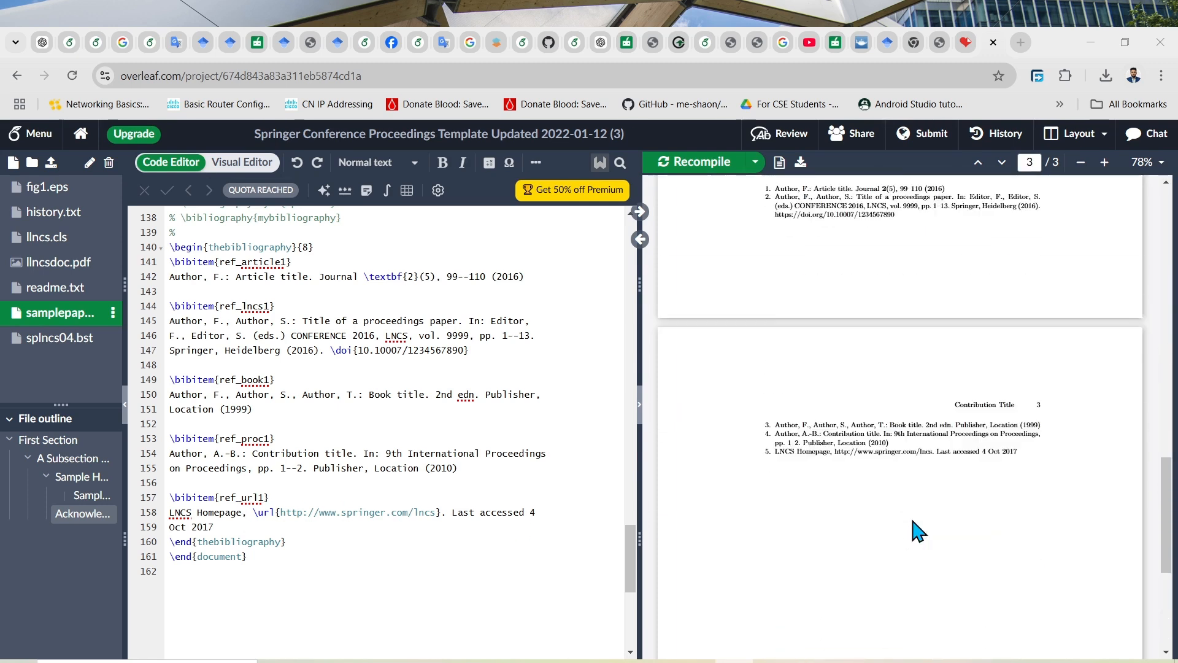
scroll(919, 529, "up", 2)
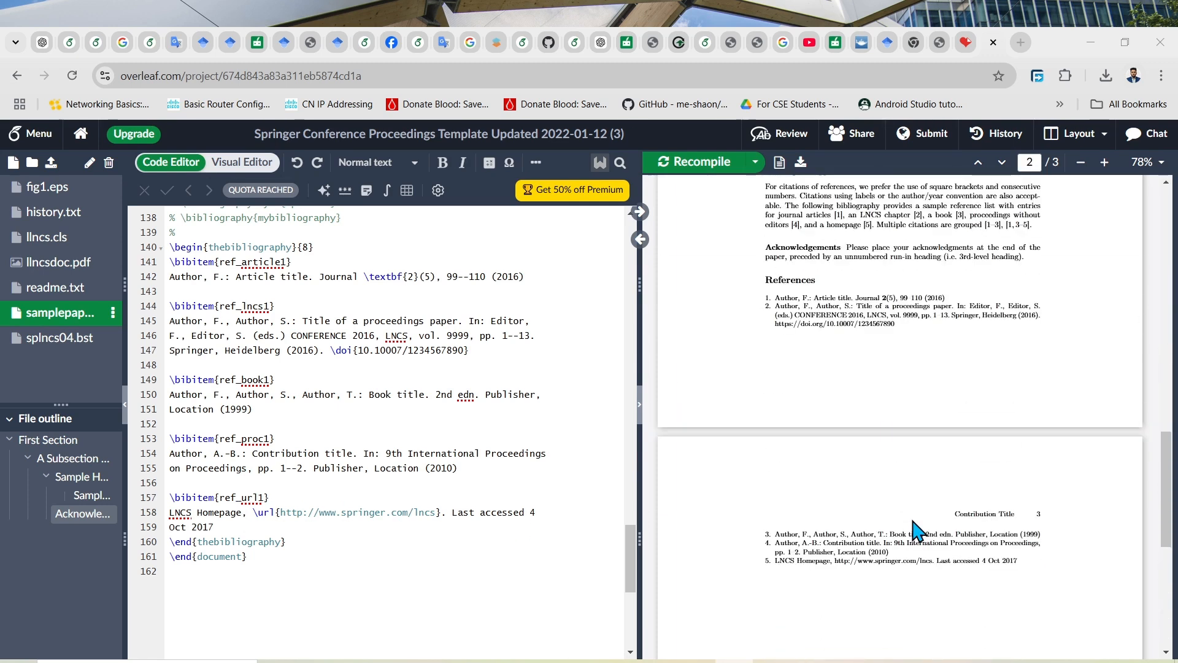
Step: Create a new project file named Ref.bib and open it
left_click(14, 163)
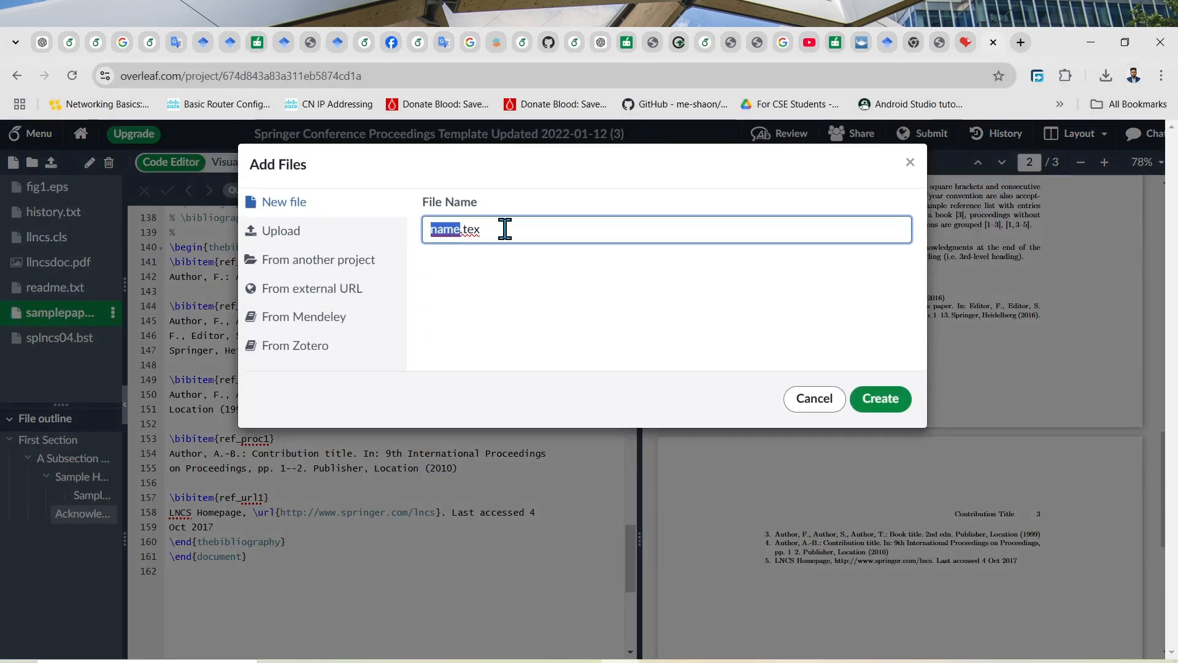
left_click_drag(505, 229, 417, 239)
type("Ref.bib")
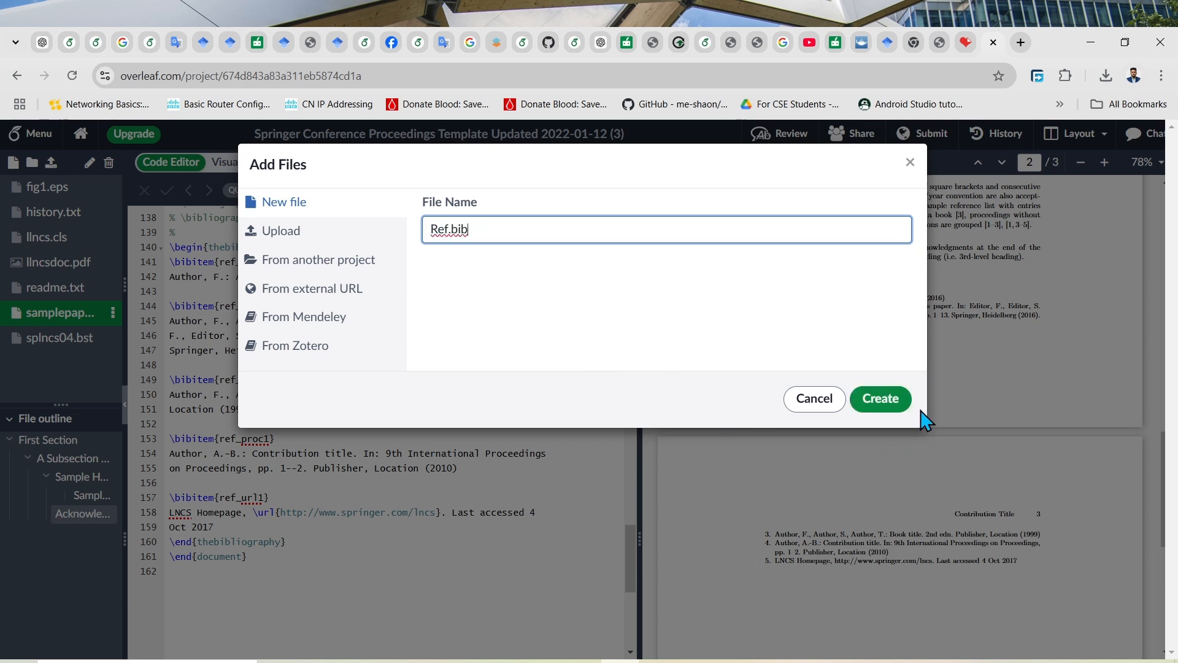
left_click(882, 398)
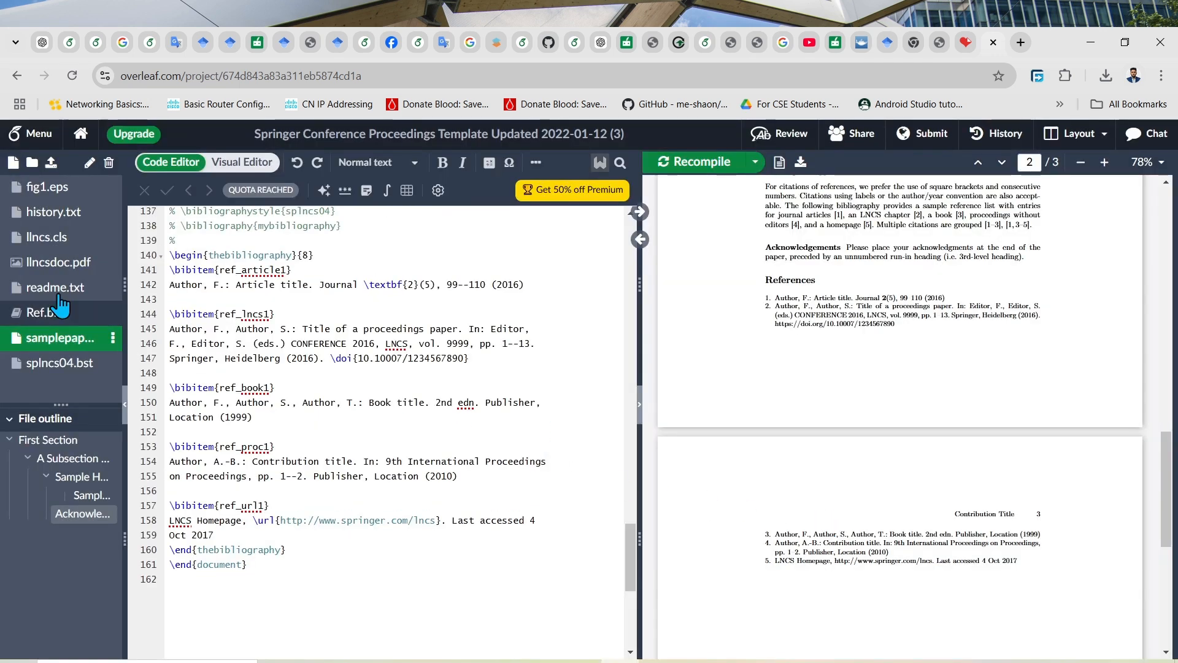
left_click(46, 315)
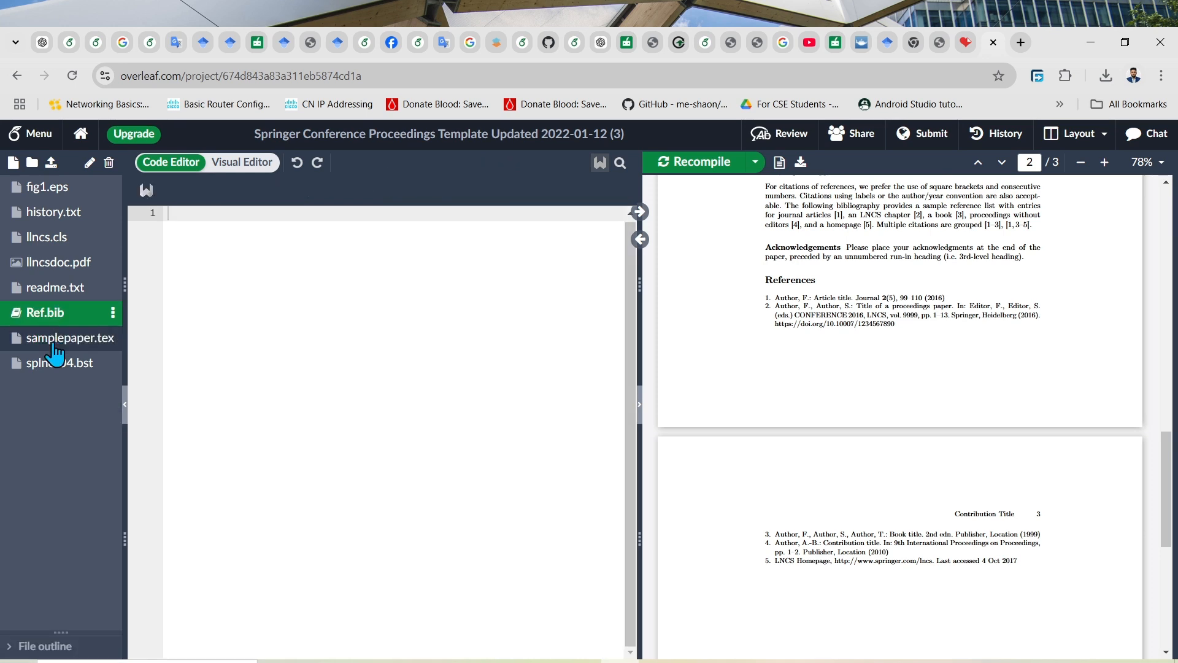
Step: In samplepaper.tex, replace the whole thebibliography block before \end{document} with the line \bibliographystyle{splncs04}
left_click(55, 339)
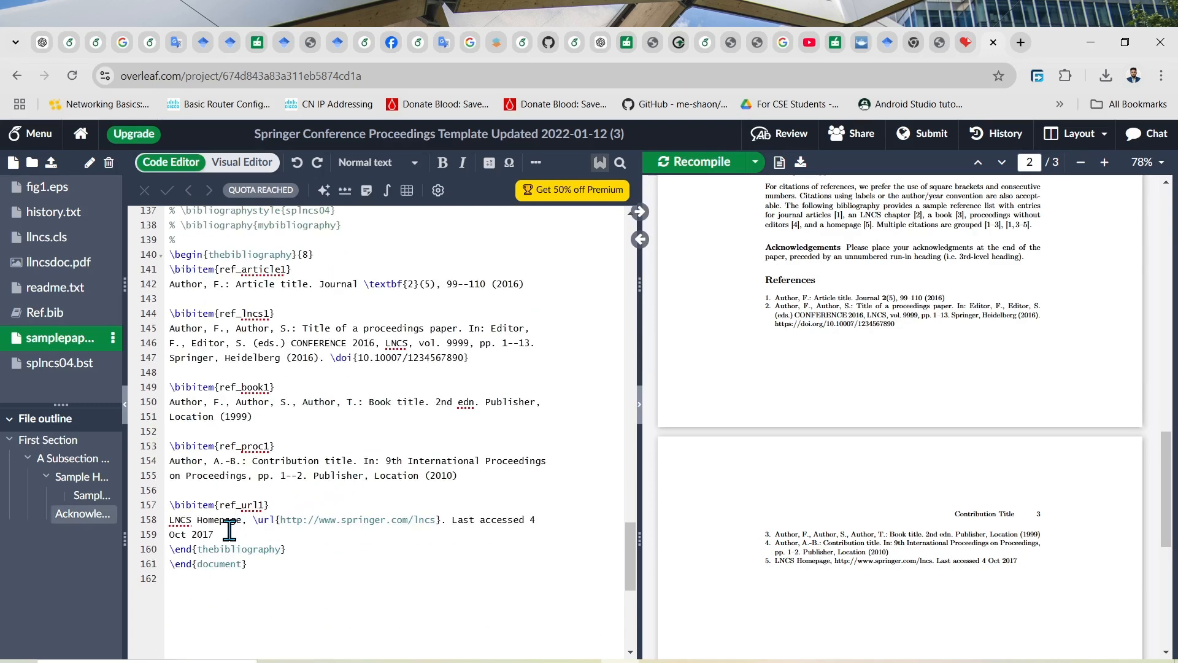
left_click_drag(229, 532, 167, 283)
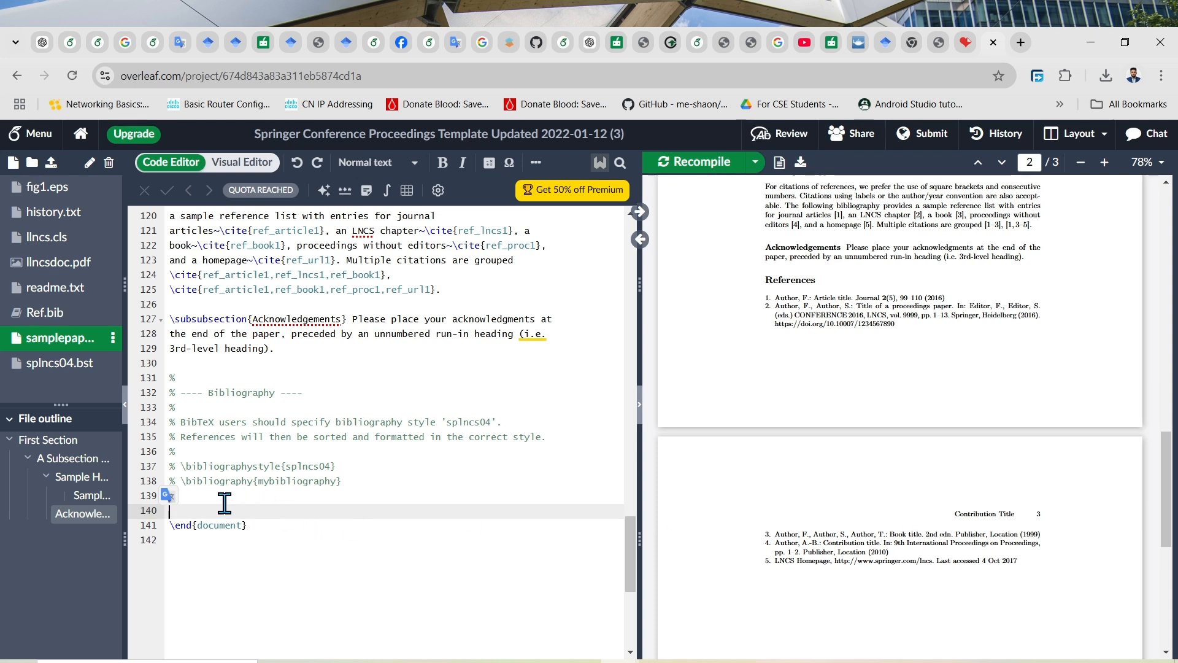
type("bi")
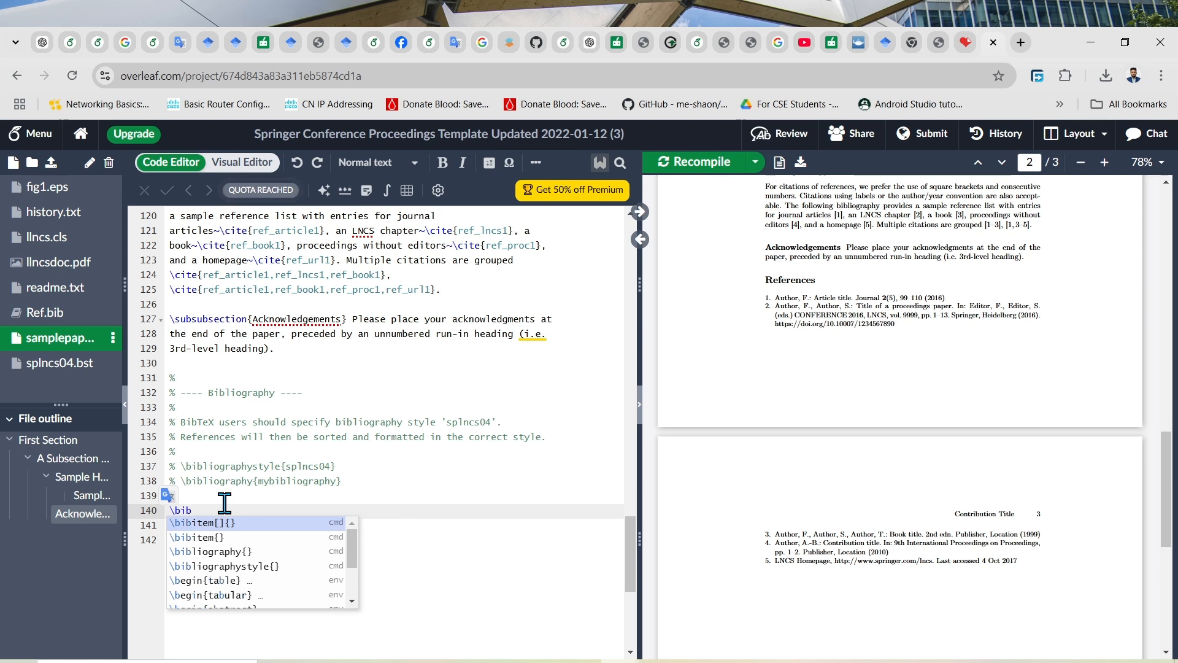
type("bl")
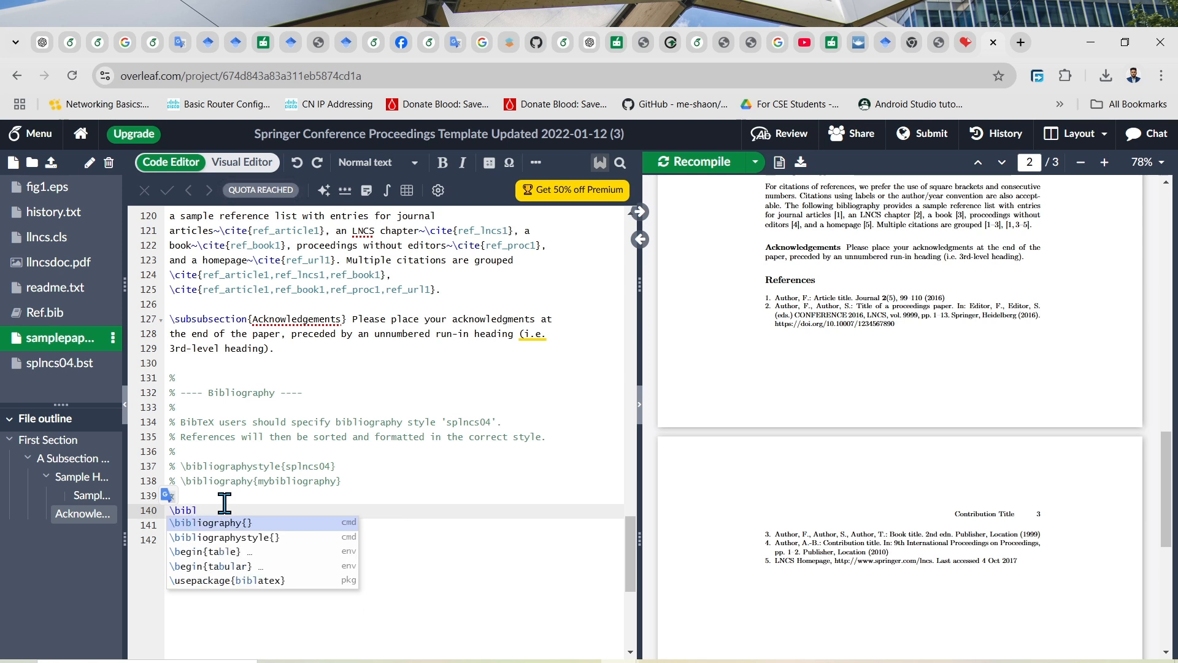
key("Down")
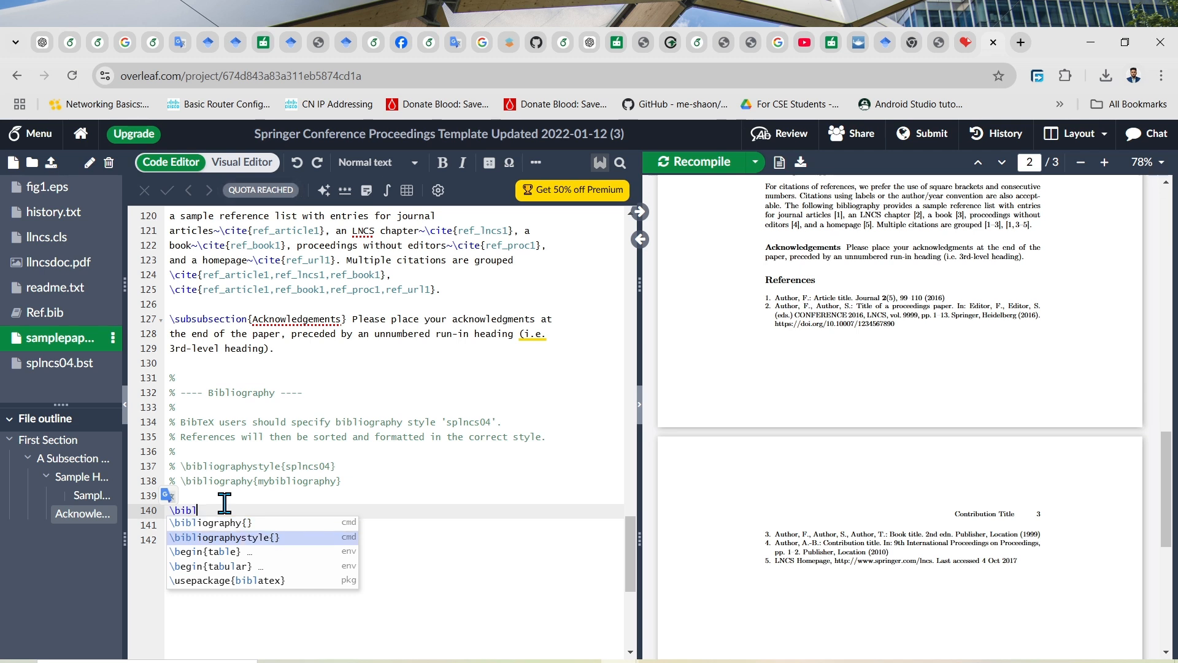
key("Return")
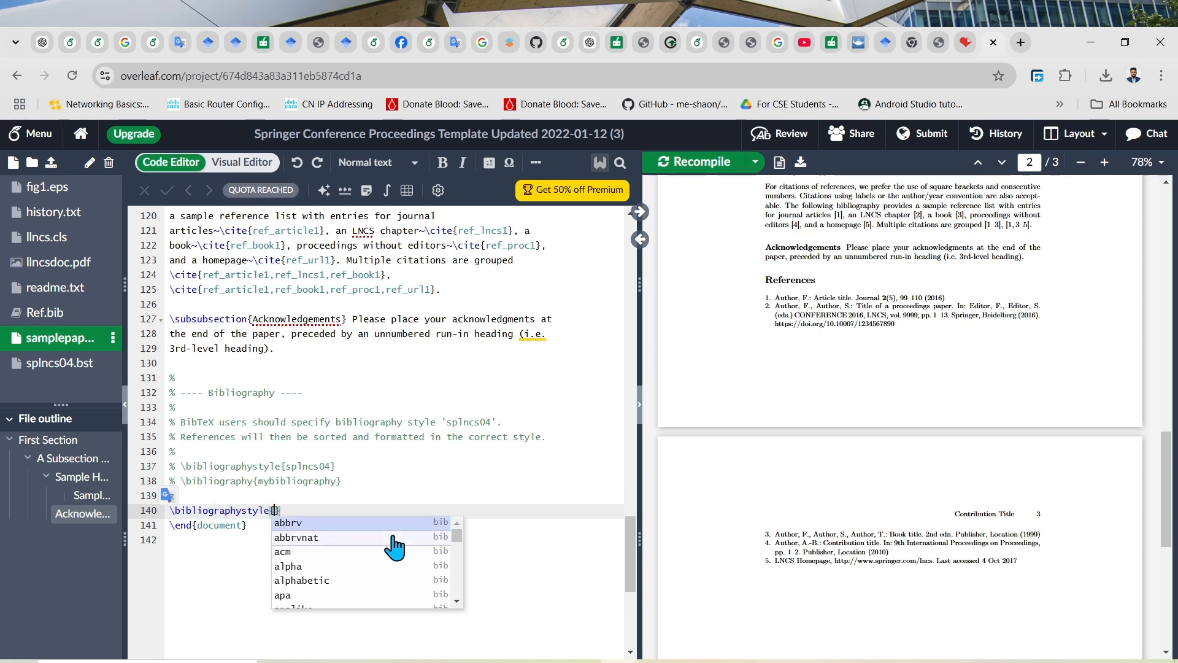
scroll(395, 548, "down", 5)
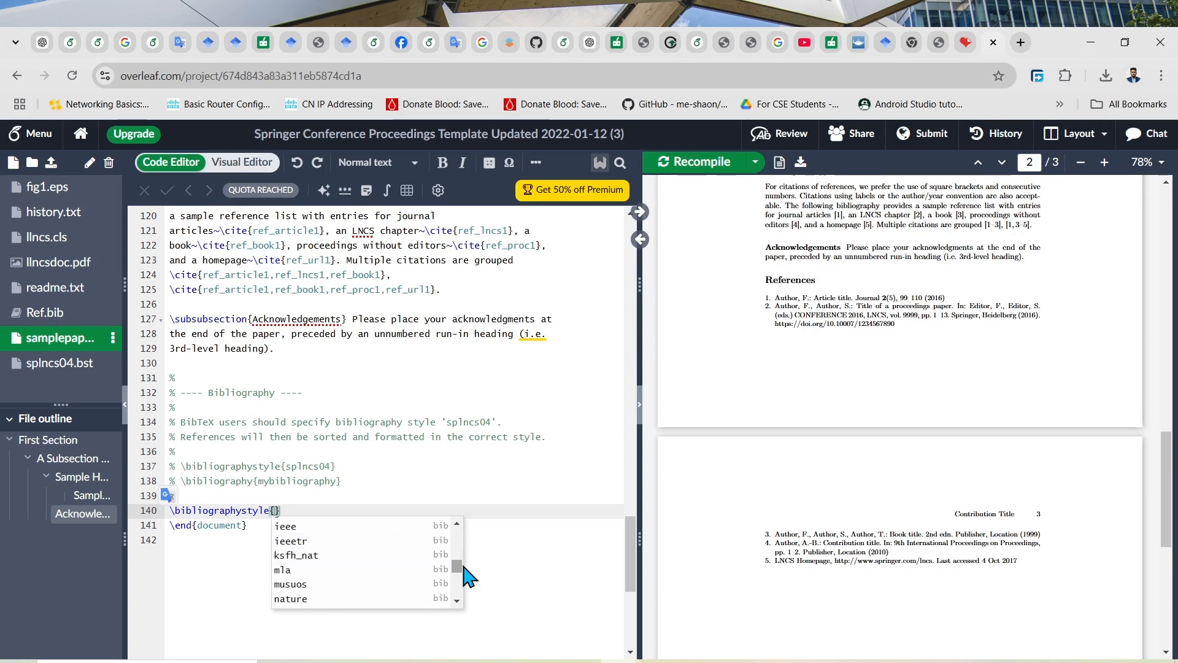
left_click_drag(456, 563, 456, 574)
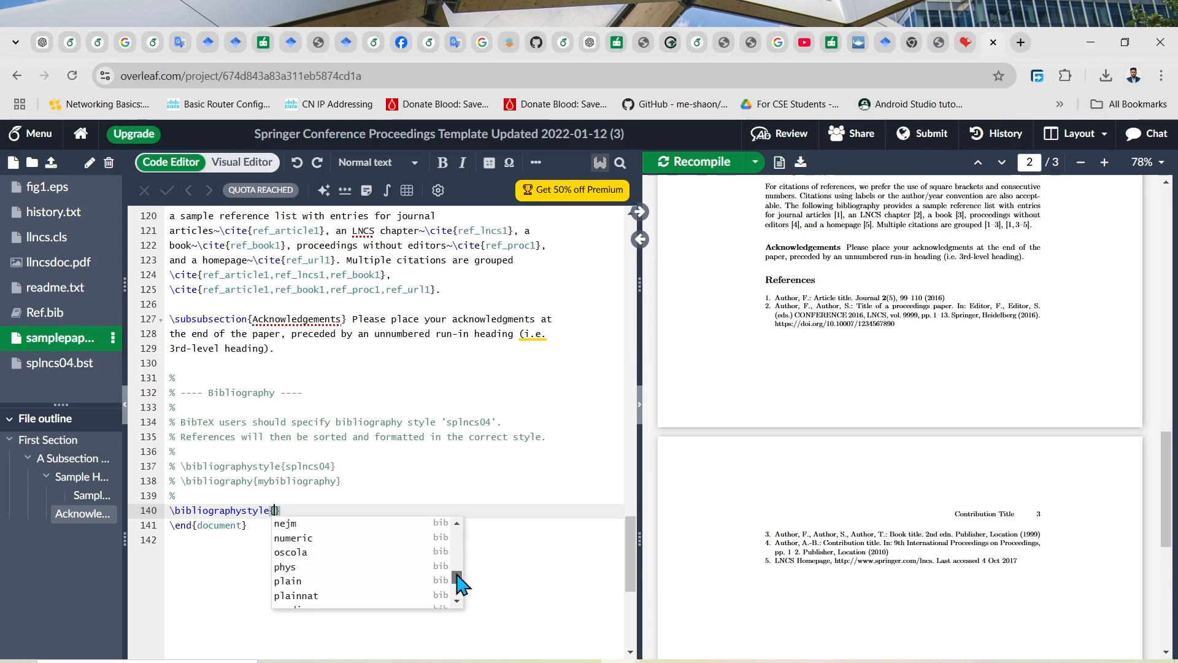
type("s")
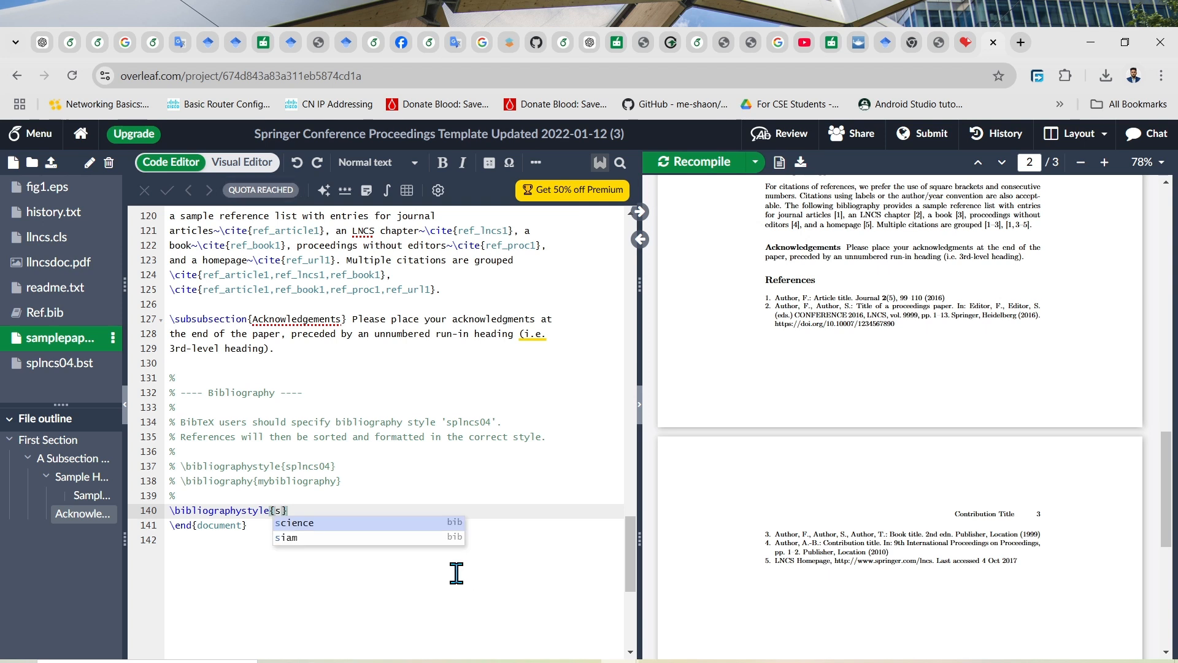
type("pl")
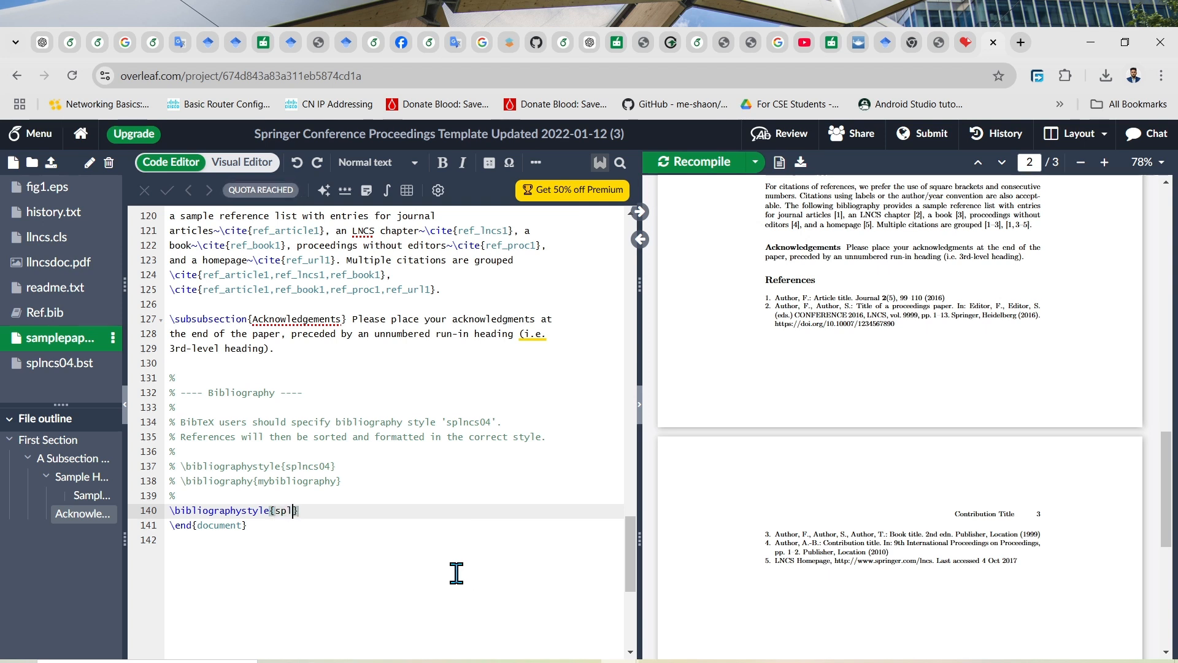
type("ncs")
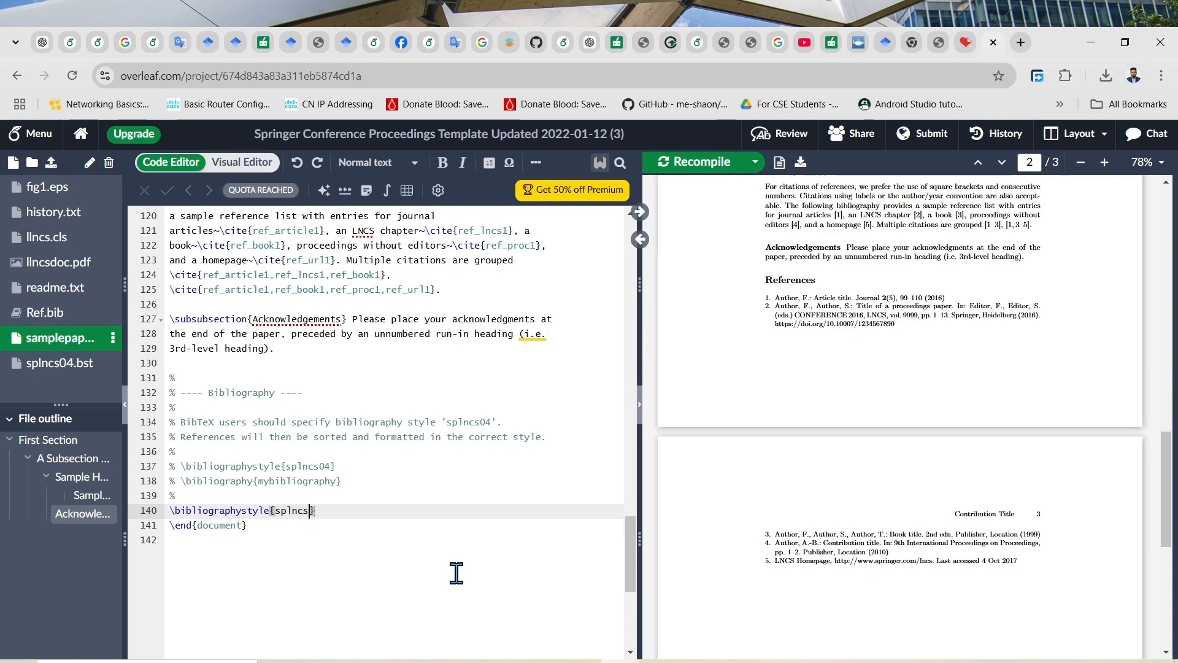
type("04")
left_click(338, 510)
Step: Add the line \bibliography{Ref} directly below the bibliography style line
key("Return")
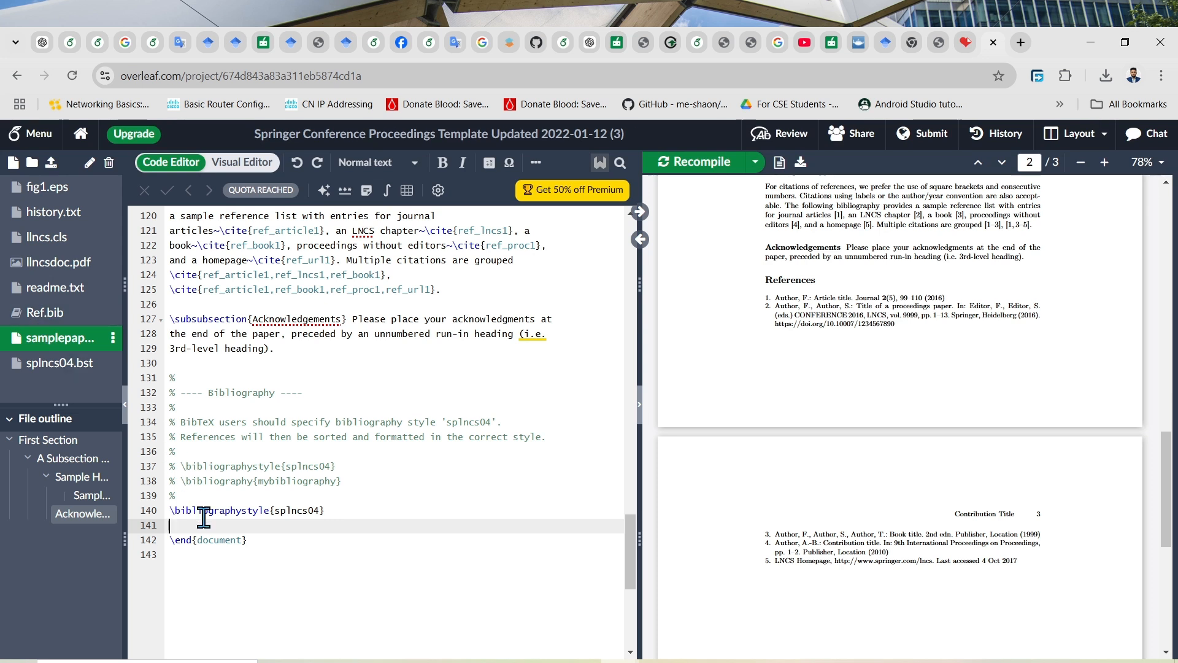
type("\\")
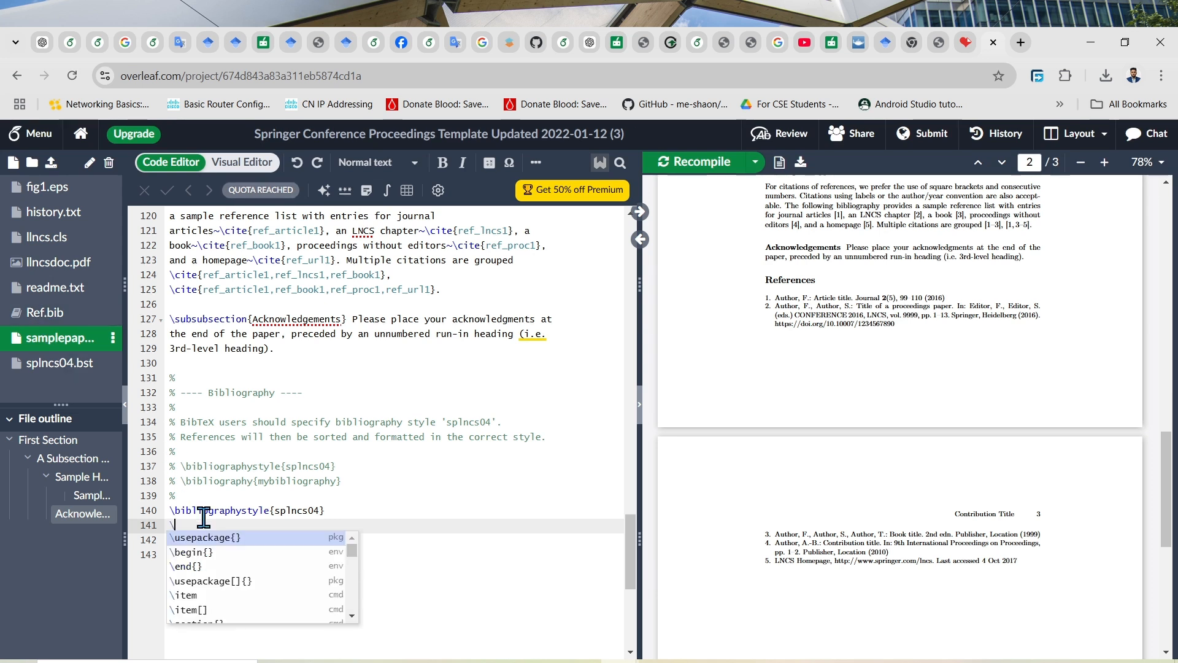
type("bibl")
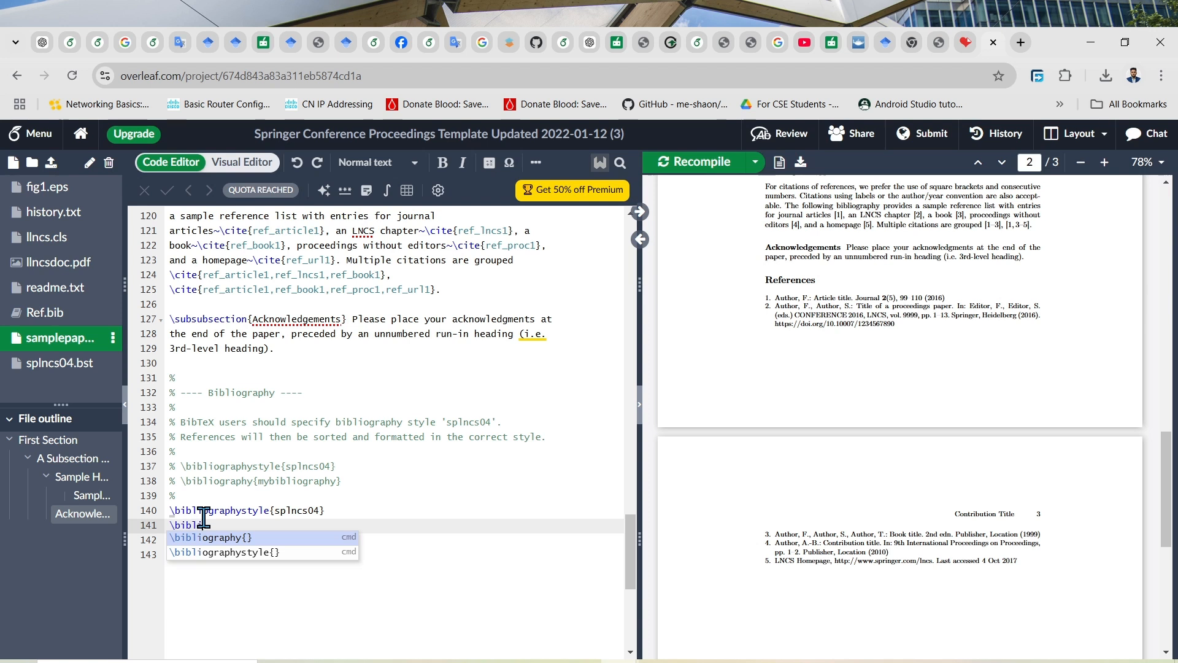
key("Down")
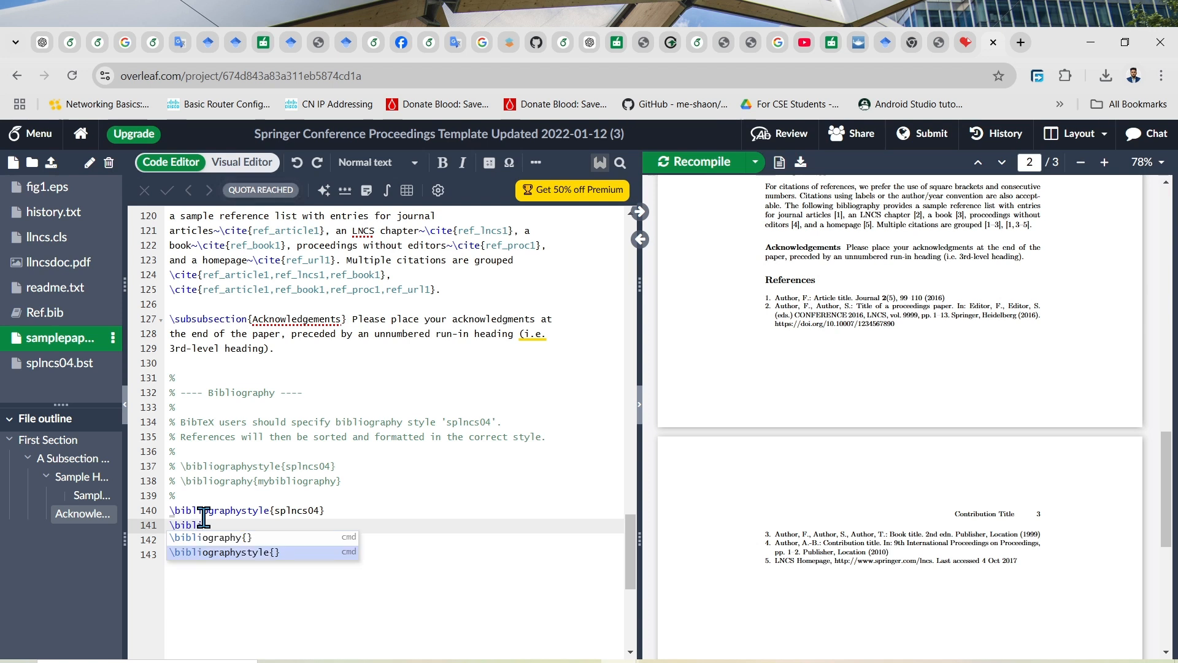
key("Up")
key("Return")
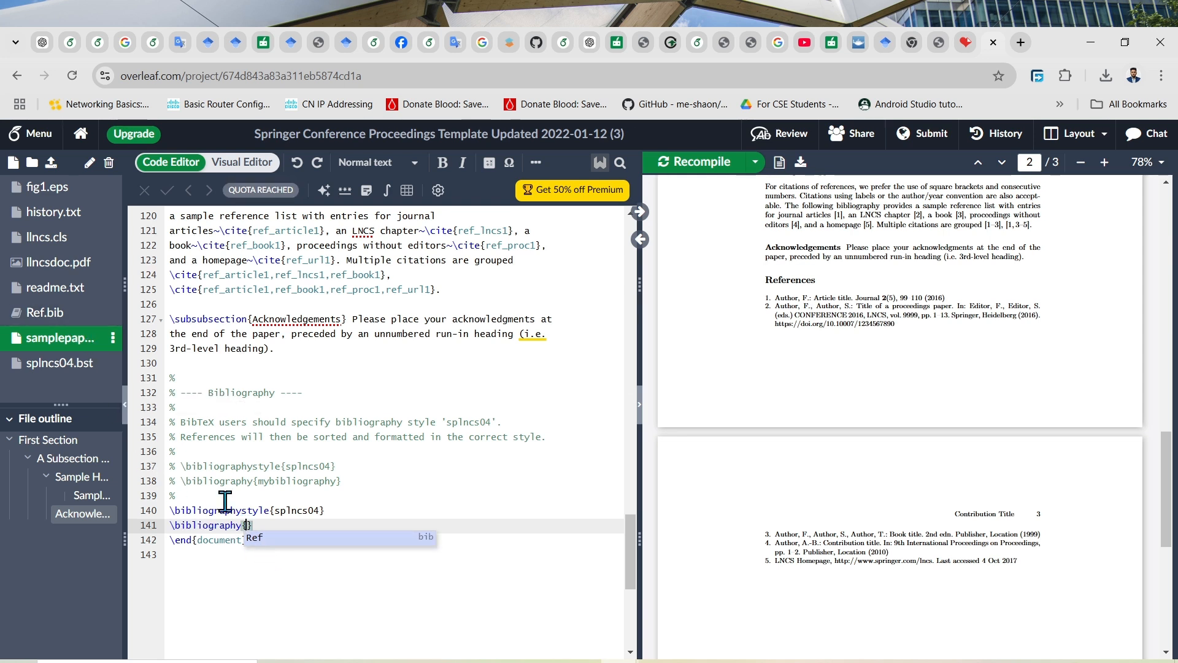
left_click(281, 540)
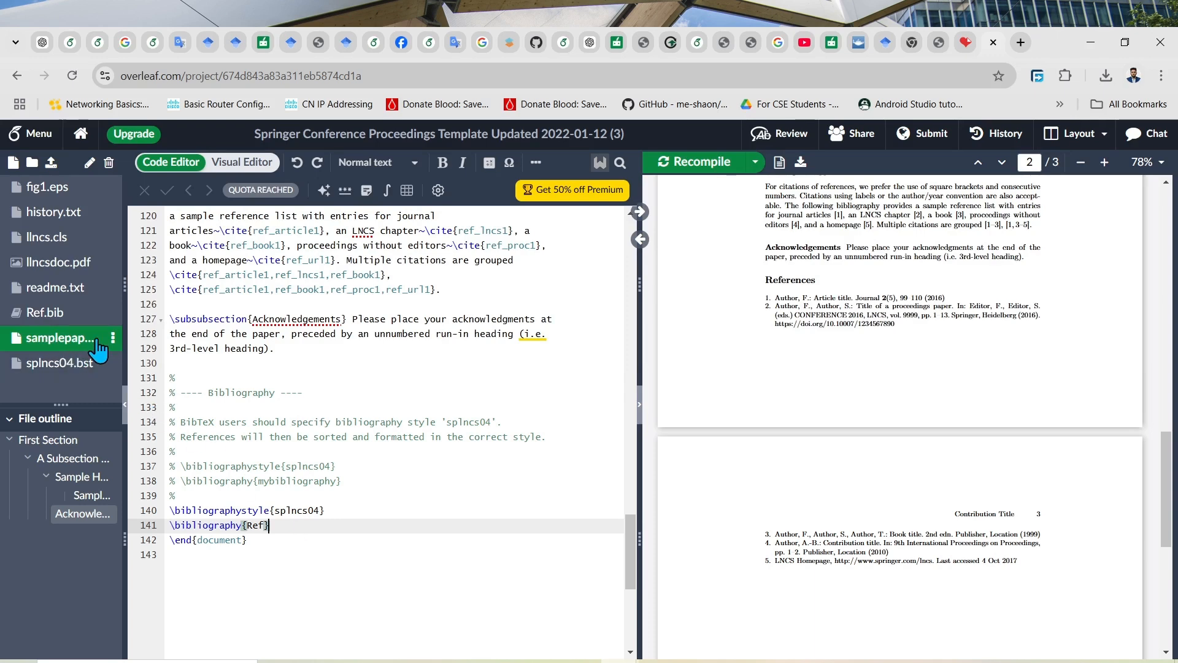
Step: Open Ref.bib and copy the BibTeX entry of "Age of onset of mental disorders: a review of recent literature" from Google Scholar
left_click(75, 316)
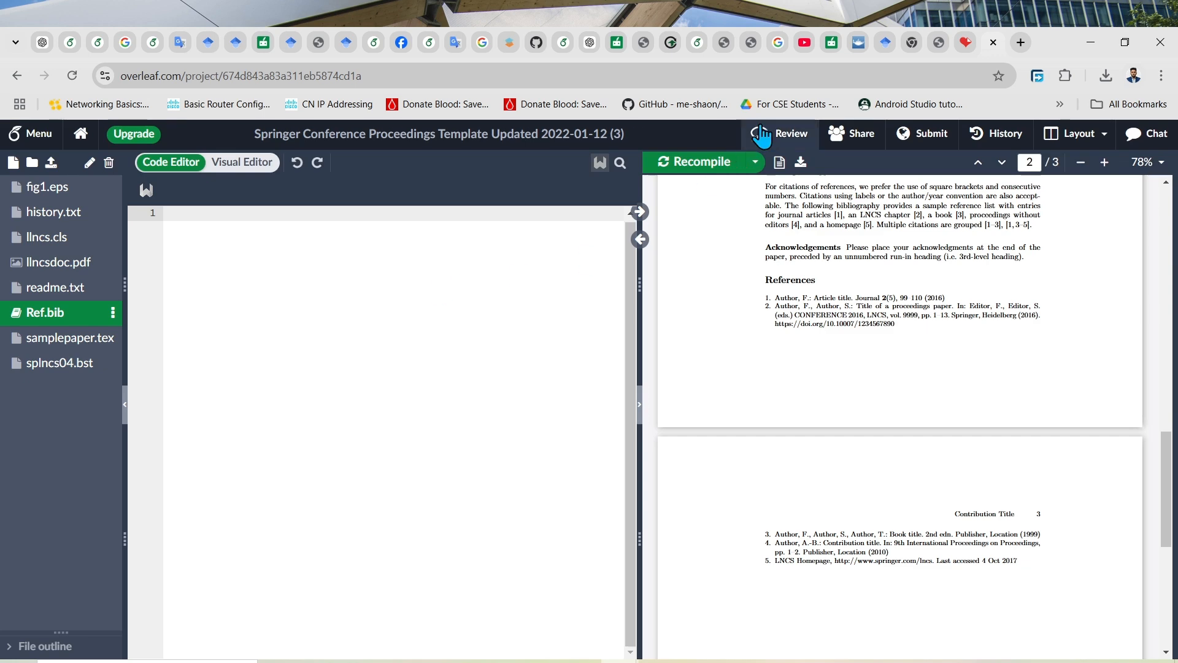
left_click(887, 43)
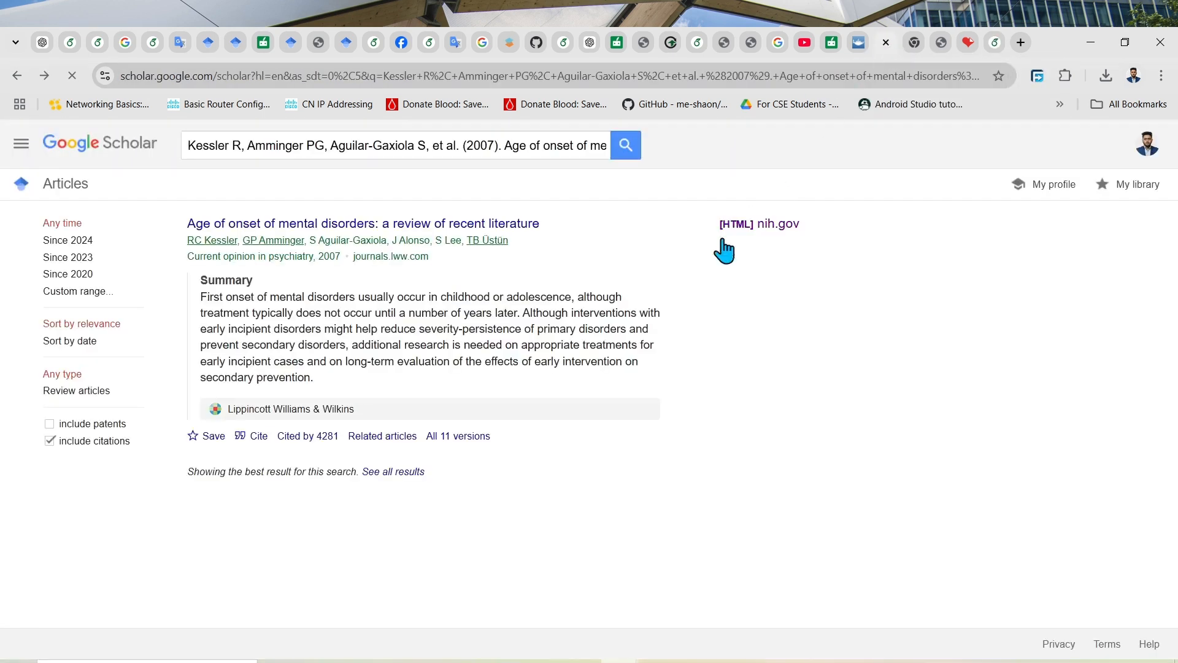
left_click(252, 439)
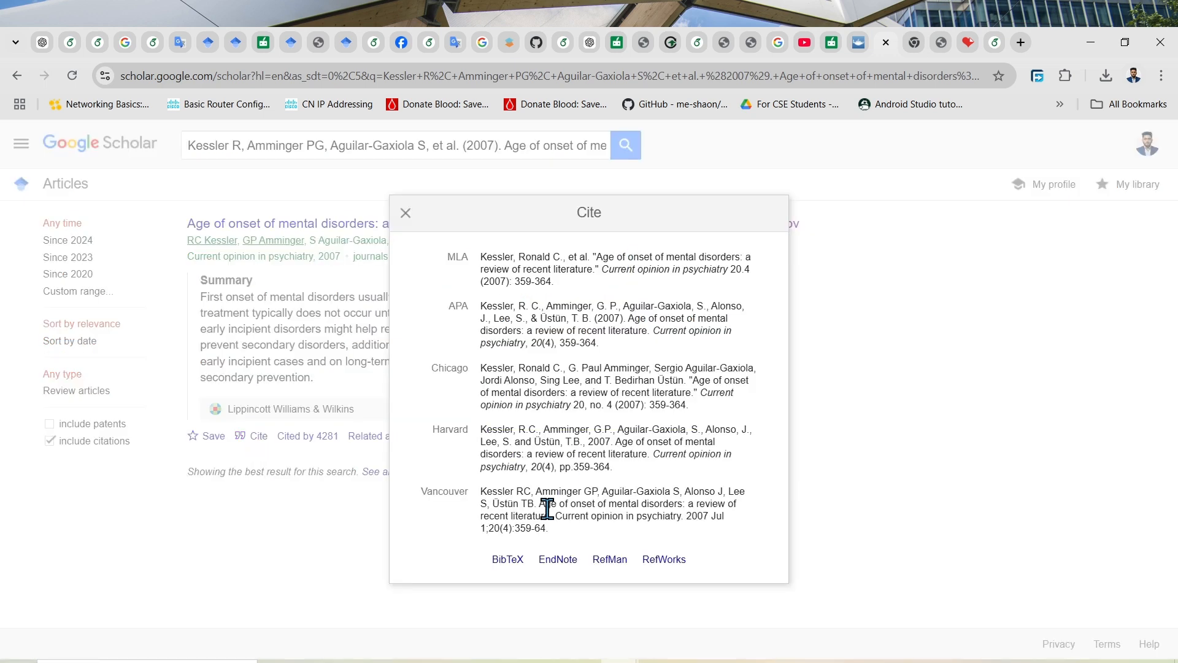
left_click(500, 561)
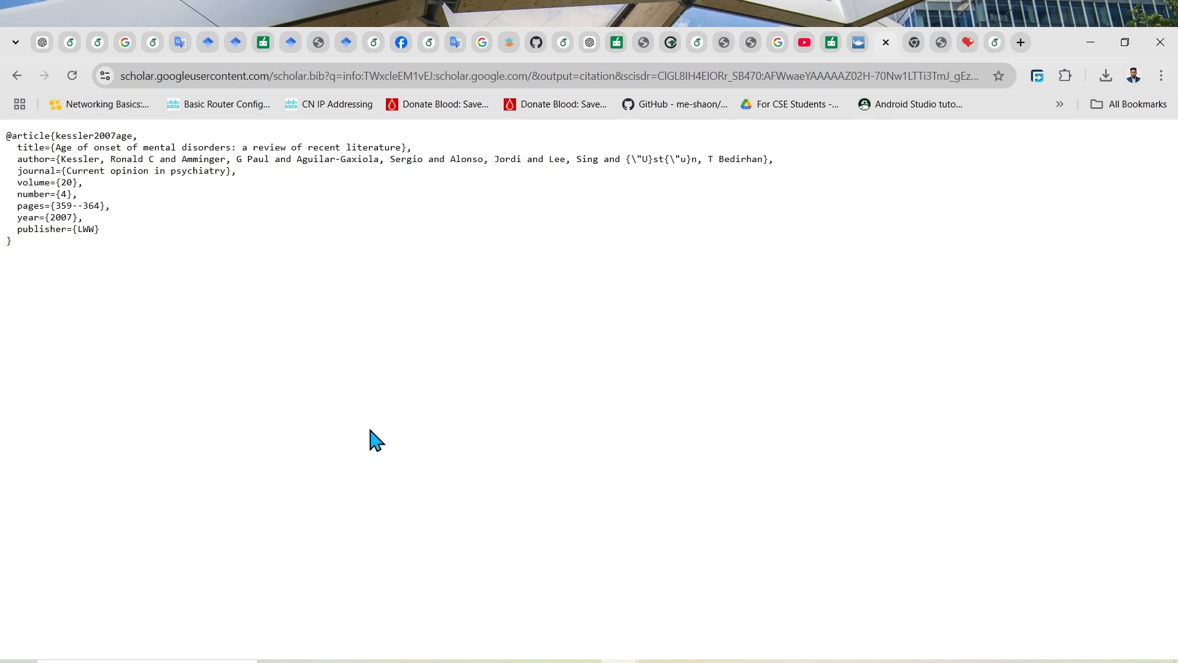
key("ctrl+a")
key("ctrl+c")
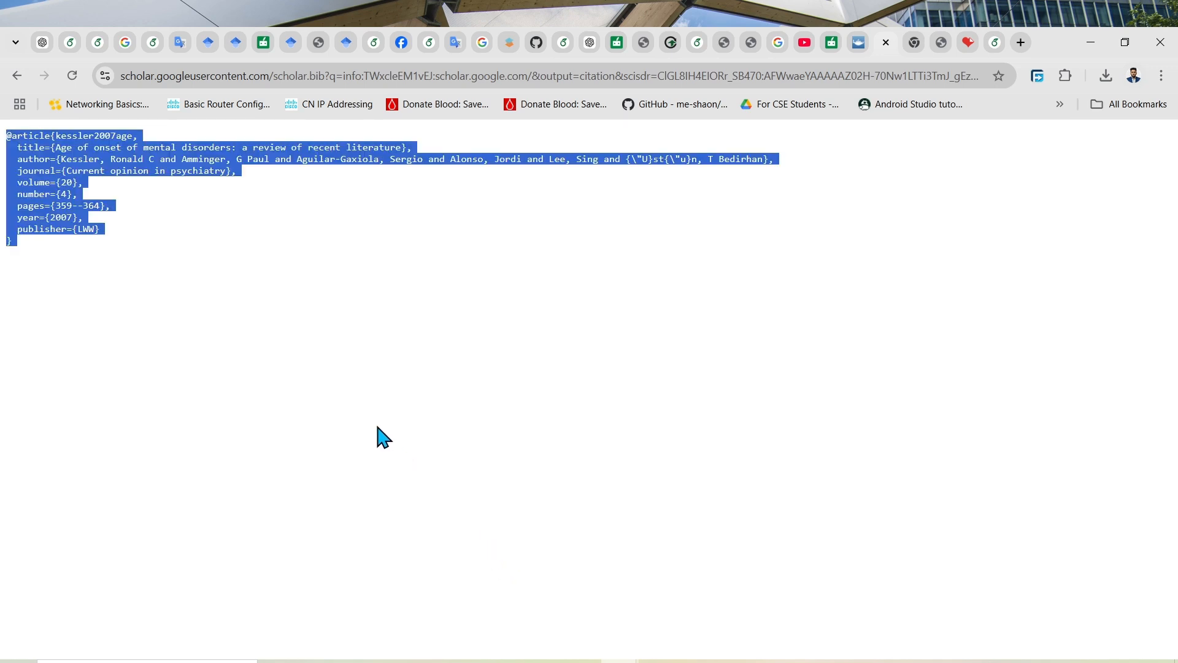
Step: Switch back to Overleaf, paste the copied BibTeX entry into the empty Ref.bib, and reopen samplepaper.tex
left_click(996, 42)
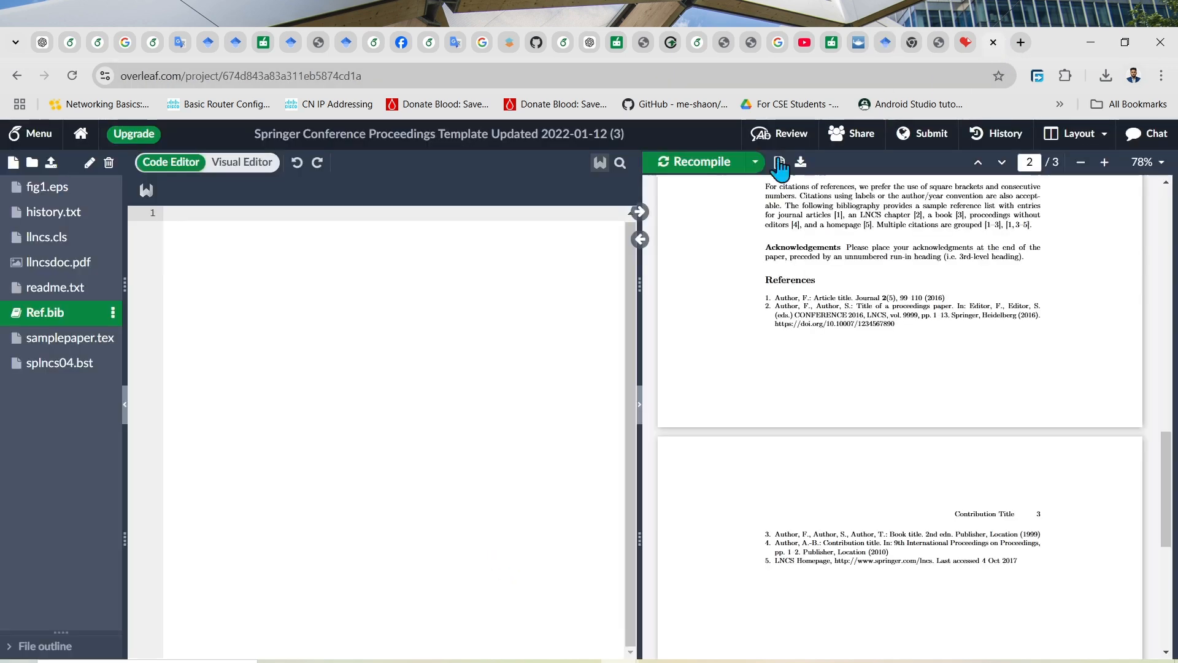
key("ctrl+v")
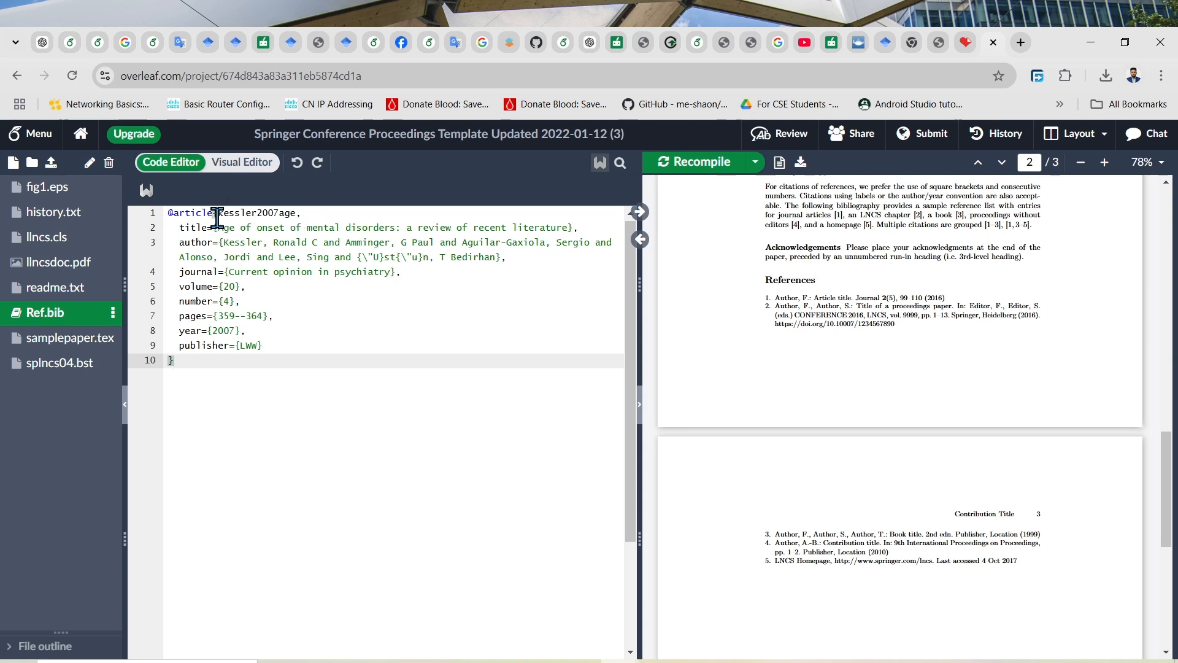
left_click(70, 338)
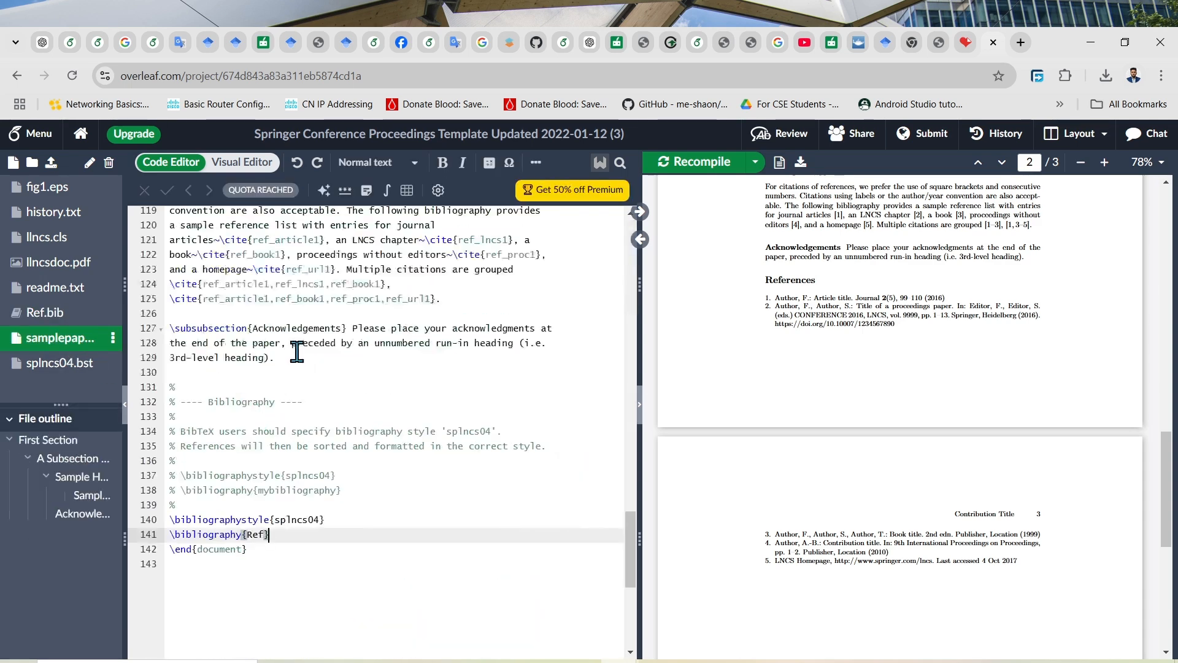
Step: Insert three blank lines between the commented bibliography notes and the \bibliographystyle{splncs04} line in samplepaper.tex
left_click(191, 505)
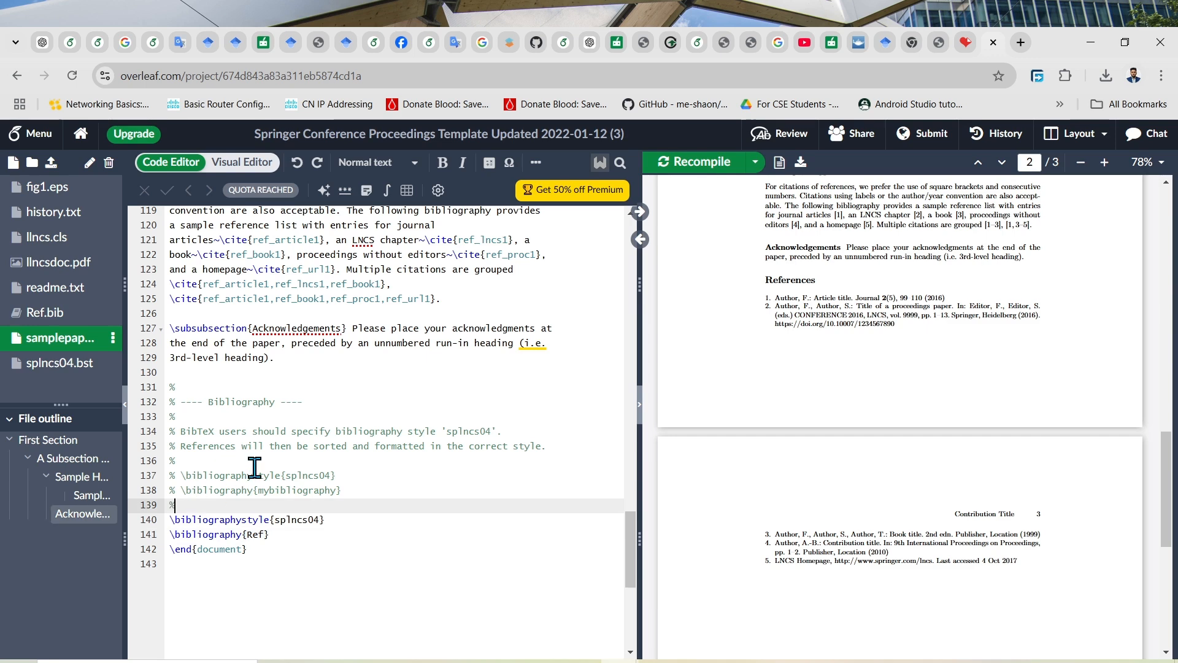
scroll(326, 453, "up", 4)
scroll(327, 453, "up", 2)
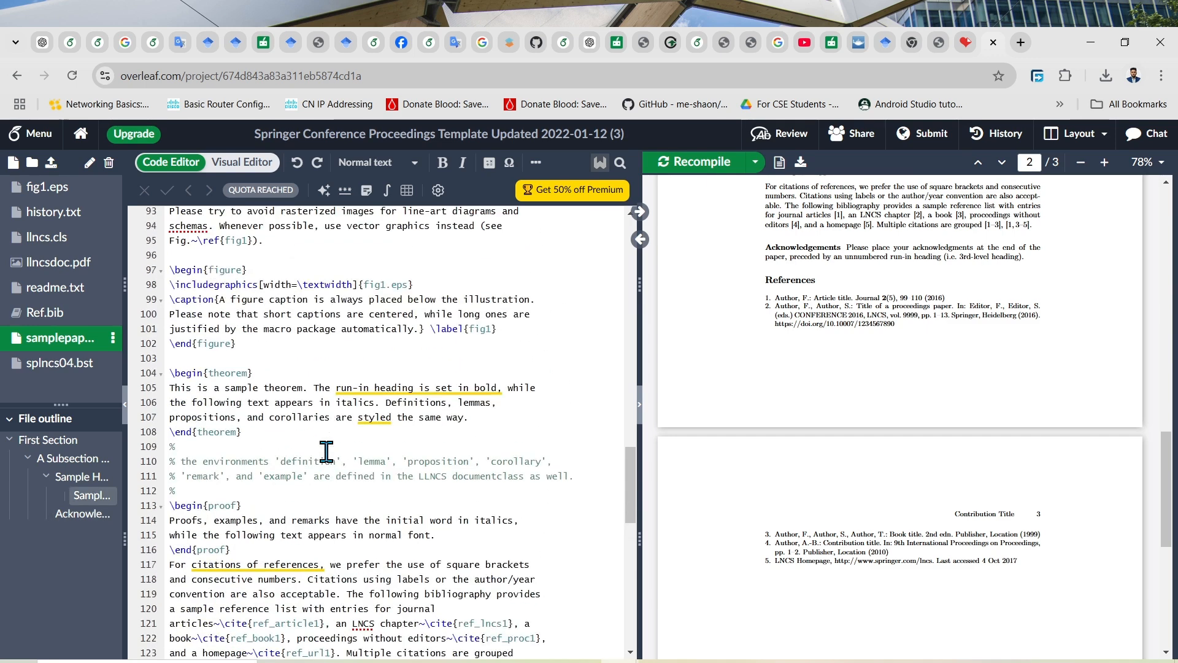
scroll(326, 453, "down", 8)
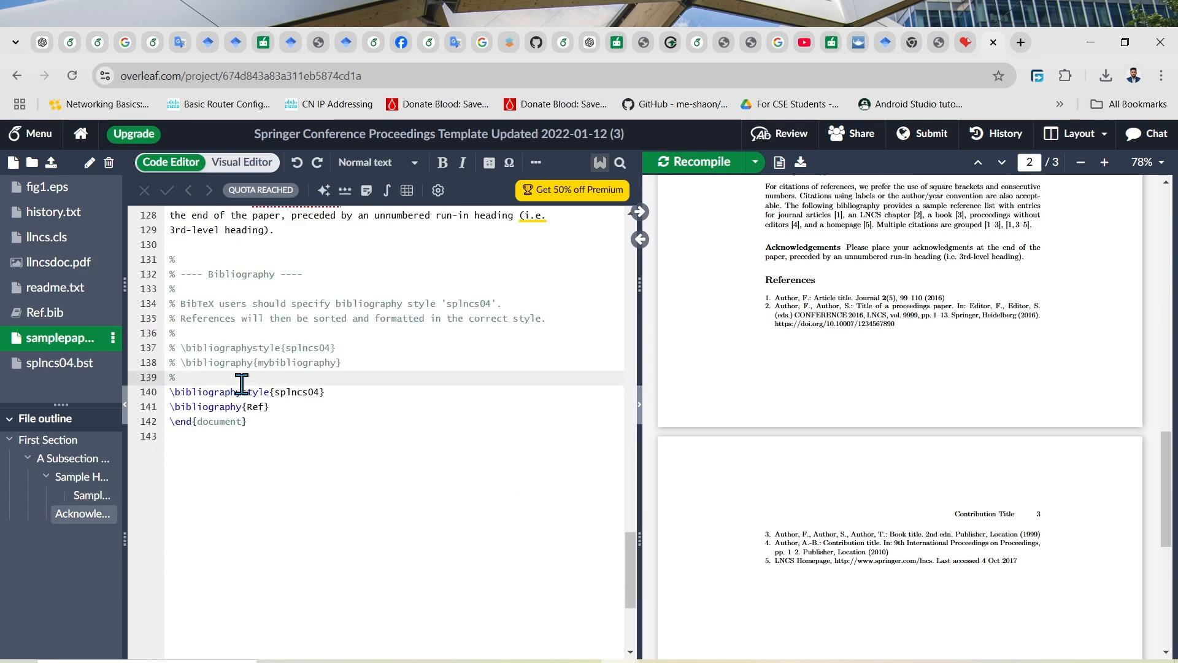
left_click(202, 375)
key("Return")
key("Return")
key("Return")
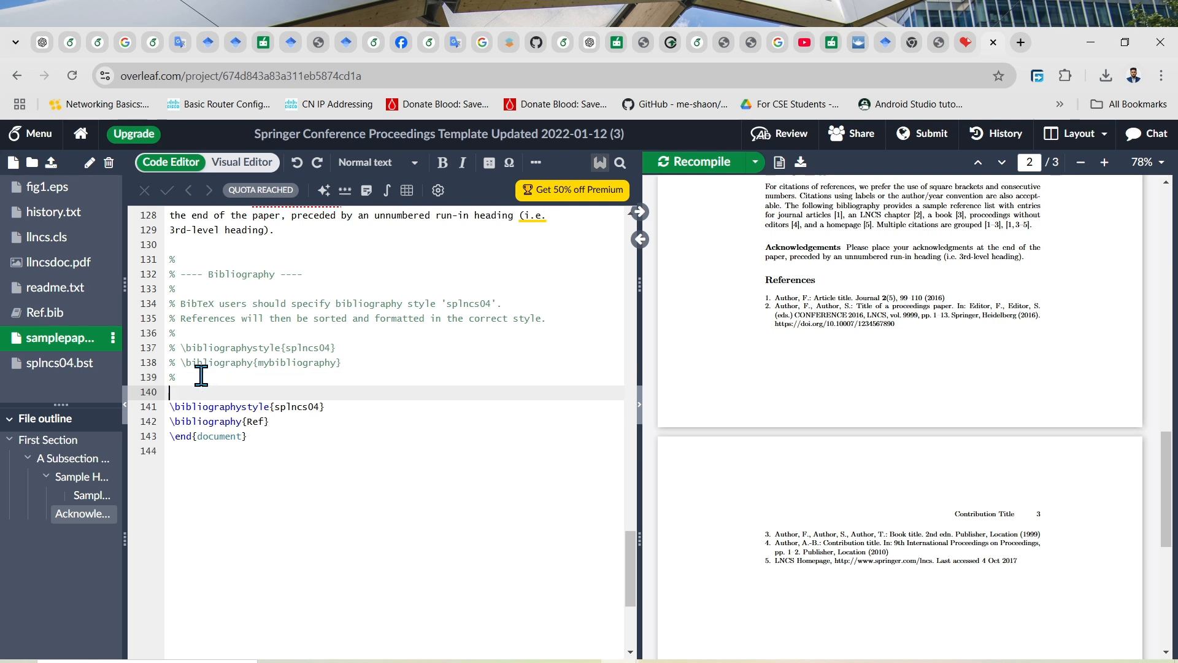
Step: On the first blank line, write "this is" followed by a first name and a \cite of the Ref.bib entry kessler2007age
key("Up")
key("Up")
type("t")
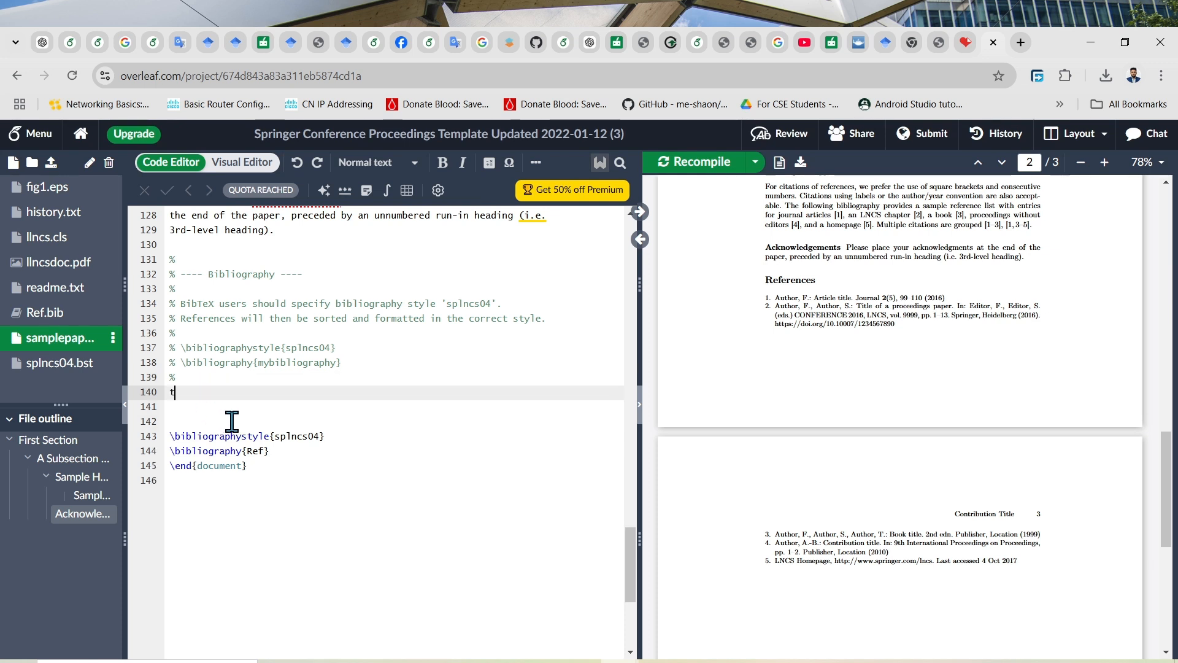
type("his is ebrahim \\")
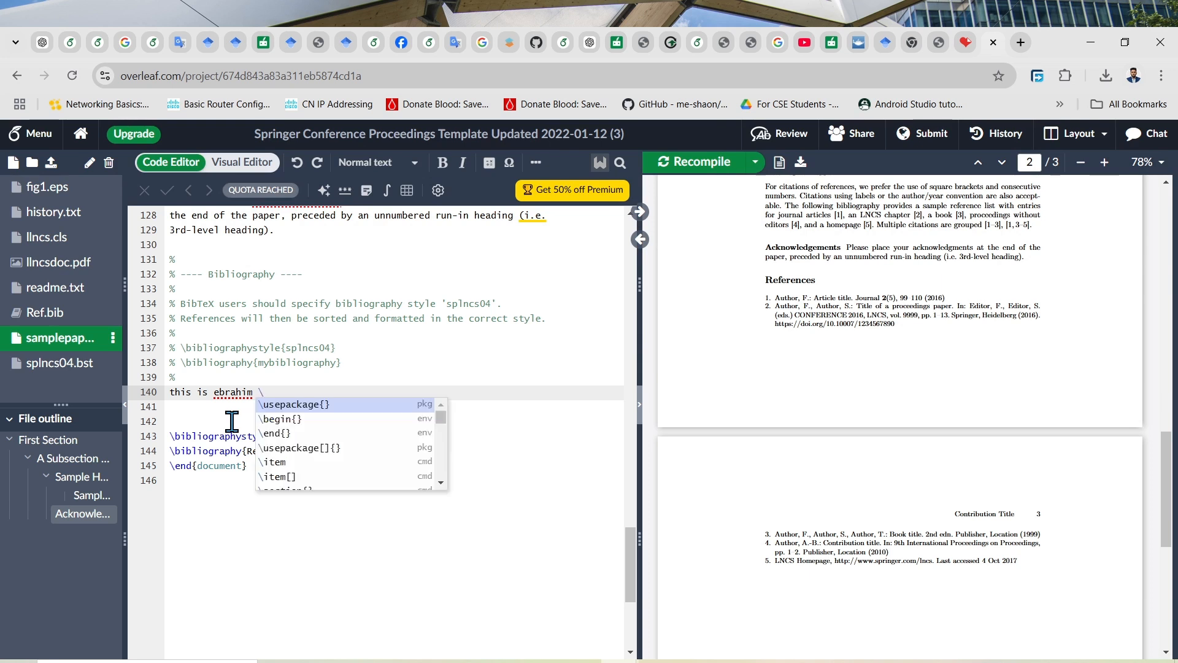
type("c")
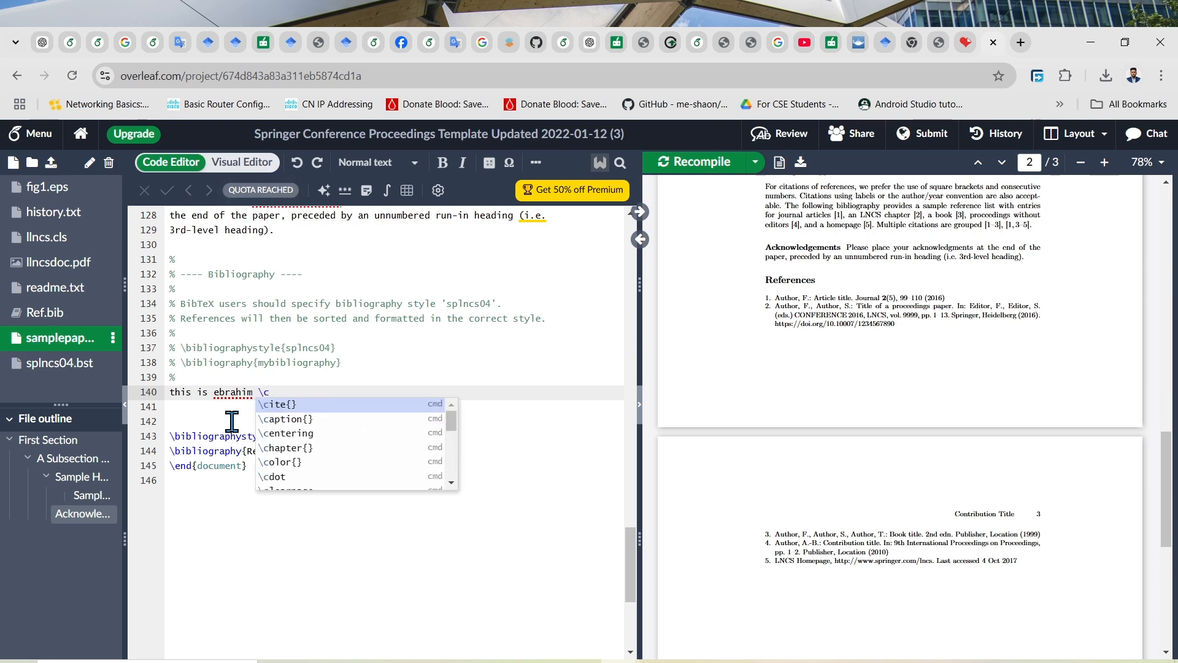
key("Return")
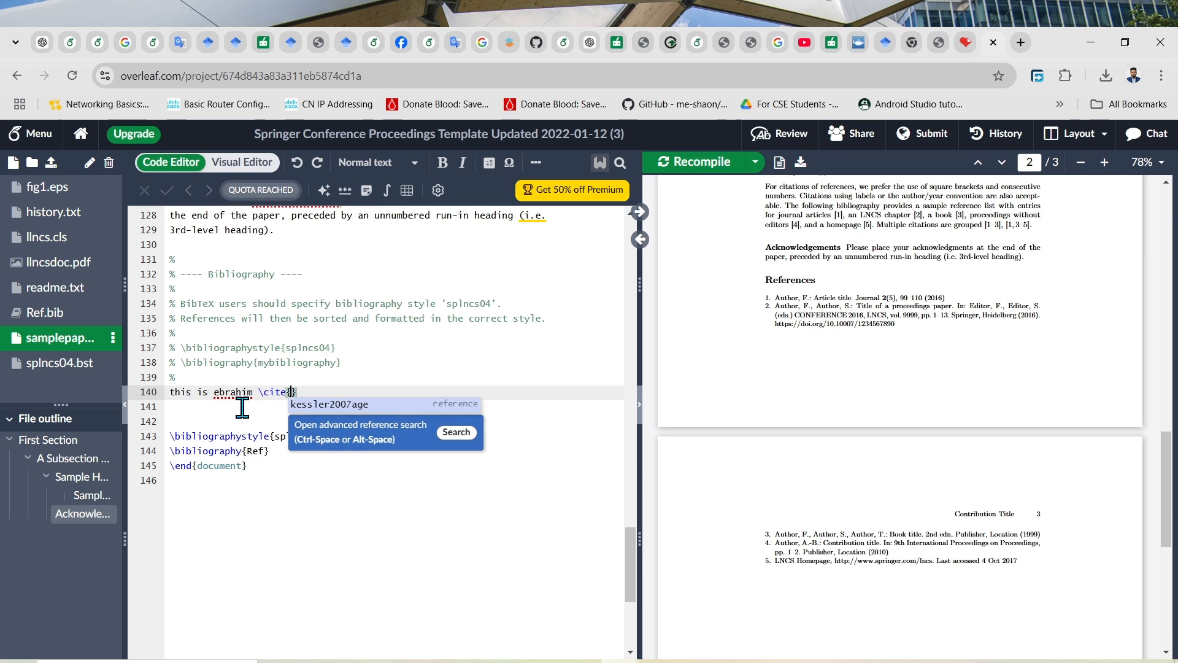
left_click(332, 406)
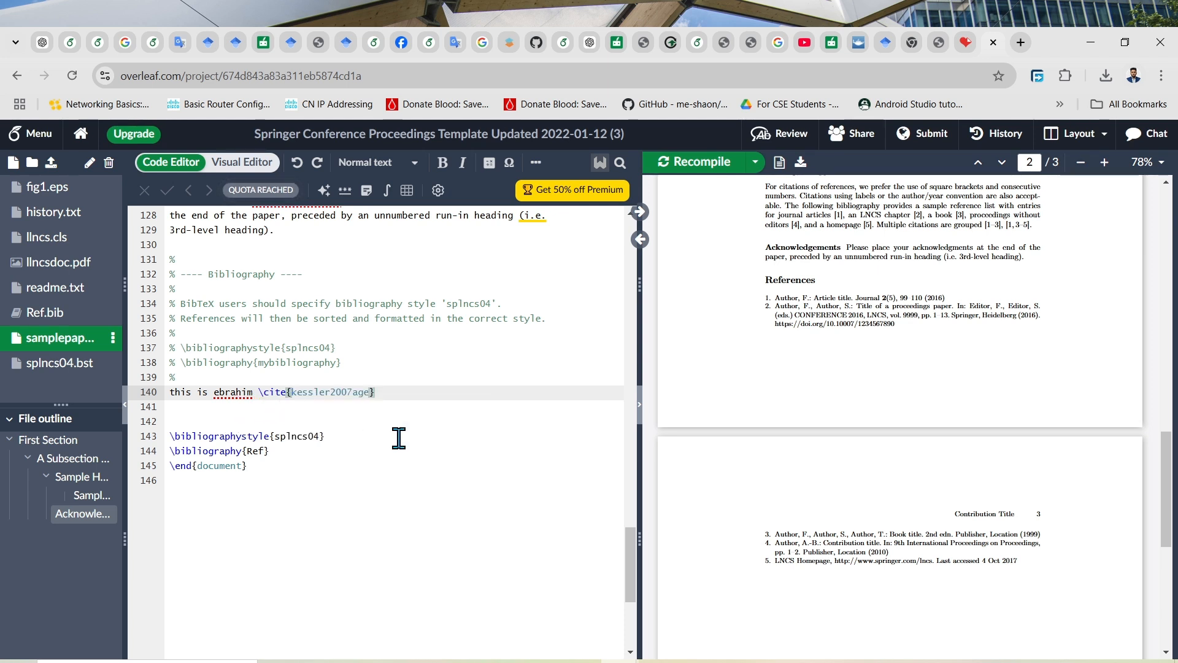
Step: Recompile the paper and examine the generated entry under References in the PDF preview
left_click(699, 166)
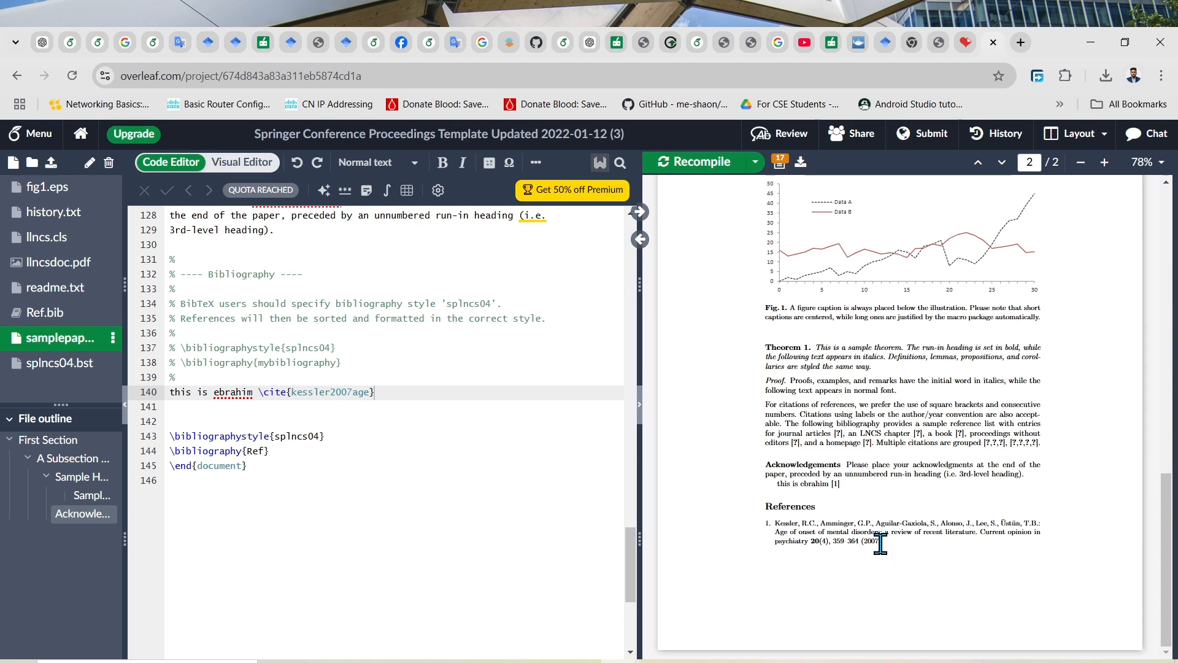
left_click_drag(881, 543, 767, 525)
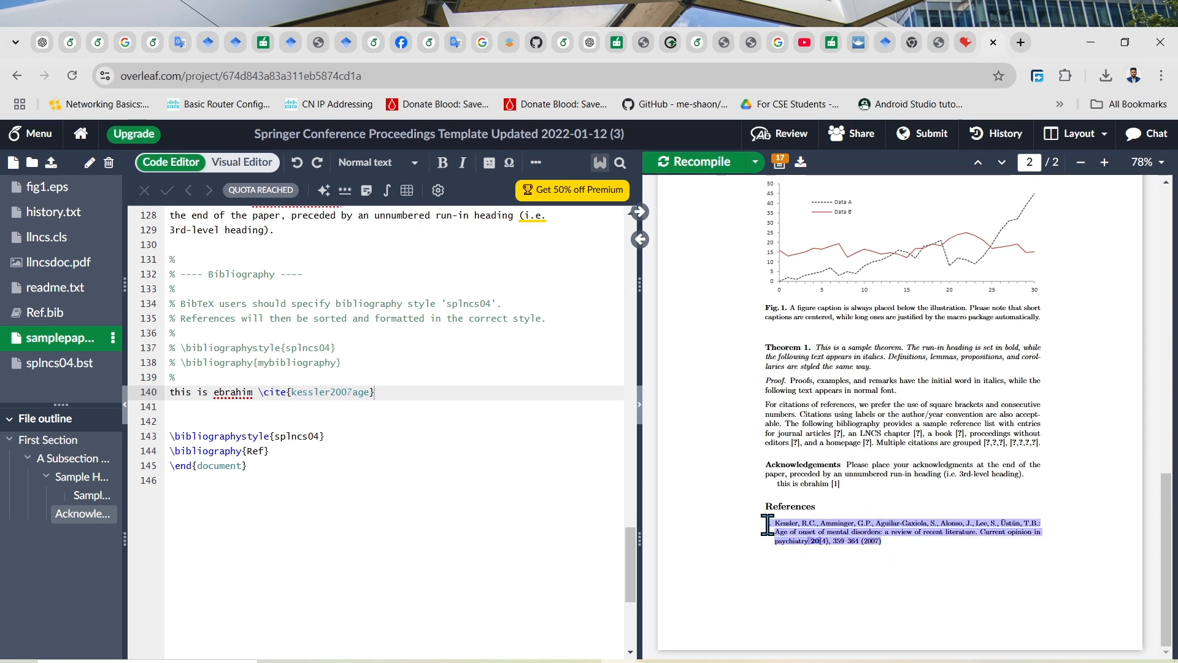
left_click(766, 567)
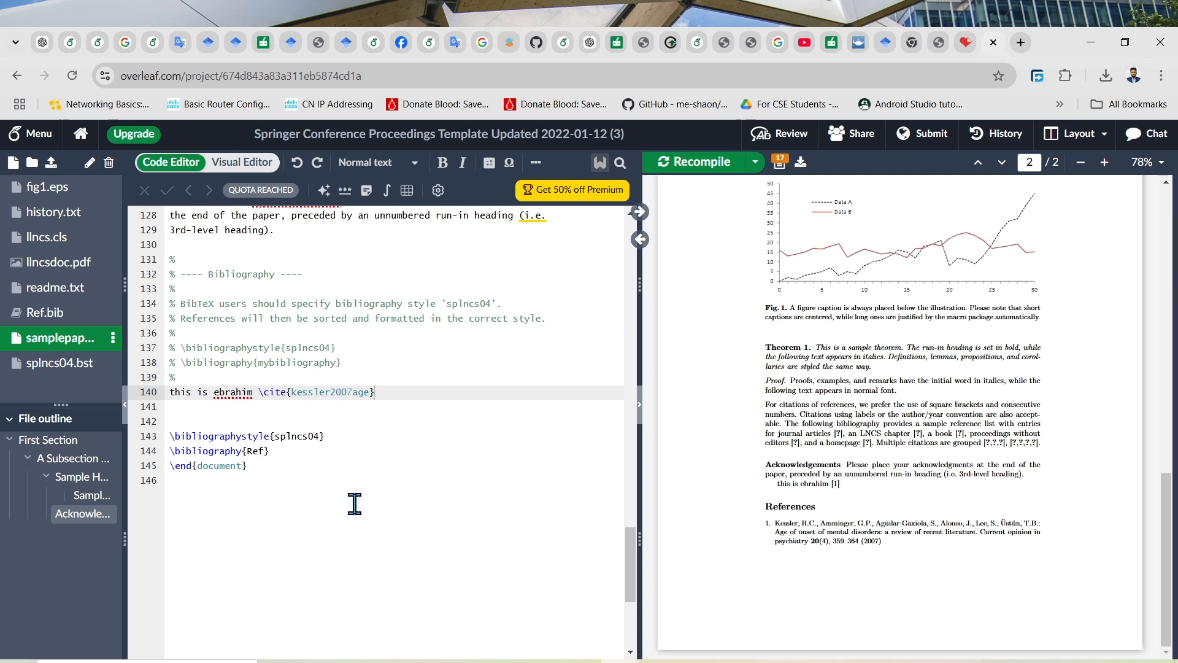
Step: Try the acm bibliography style in place of splncs04 and recompile the paper
left_click(319, 436)
key("BackSpace")
key("BackSpace")
key("BackSpace")
key("BackSpace")
key("BackSpace")
key("BackSpace")
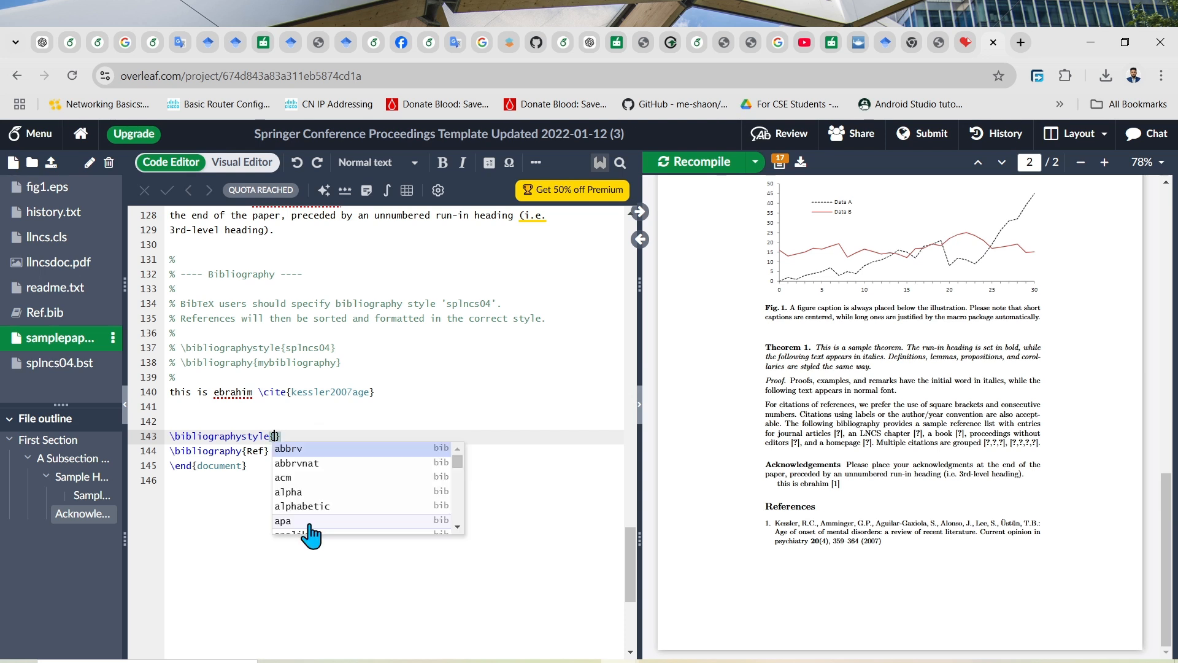
left_click(312, 481)
left_click(696, 161)
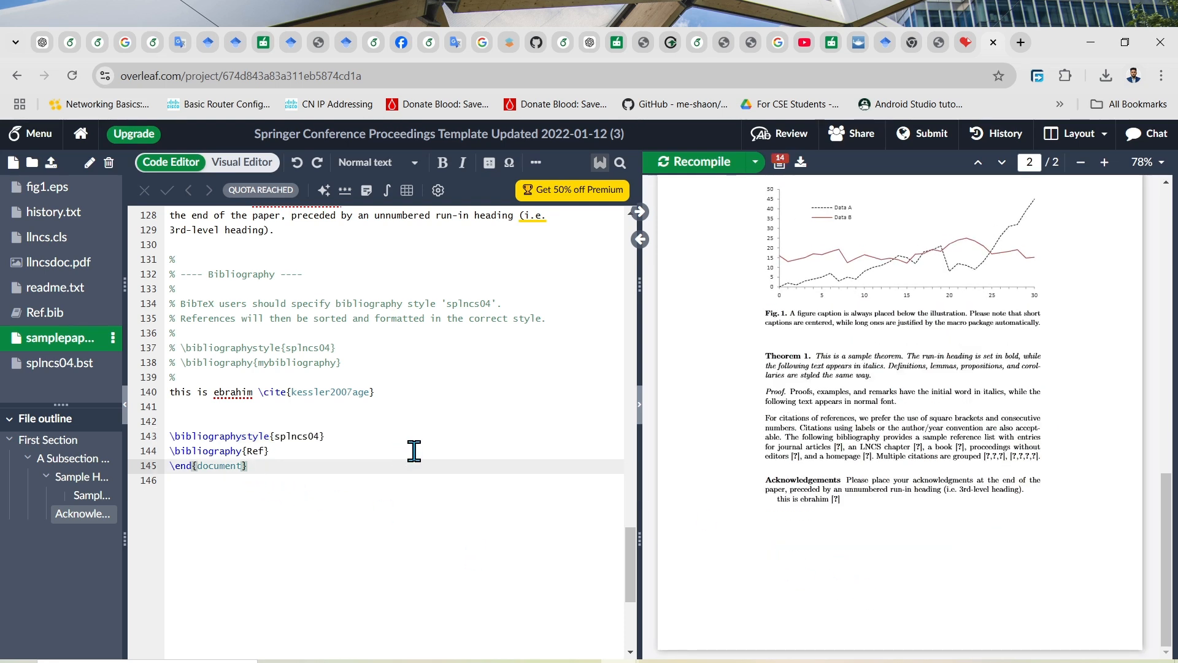
Step: Save and recompile the paper with the splncs04 bibliography style
key("ctrl+s")
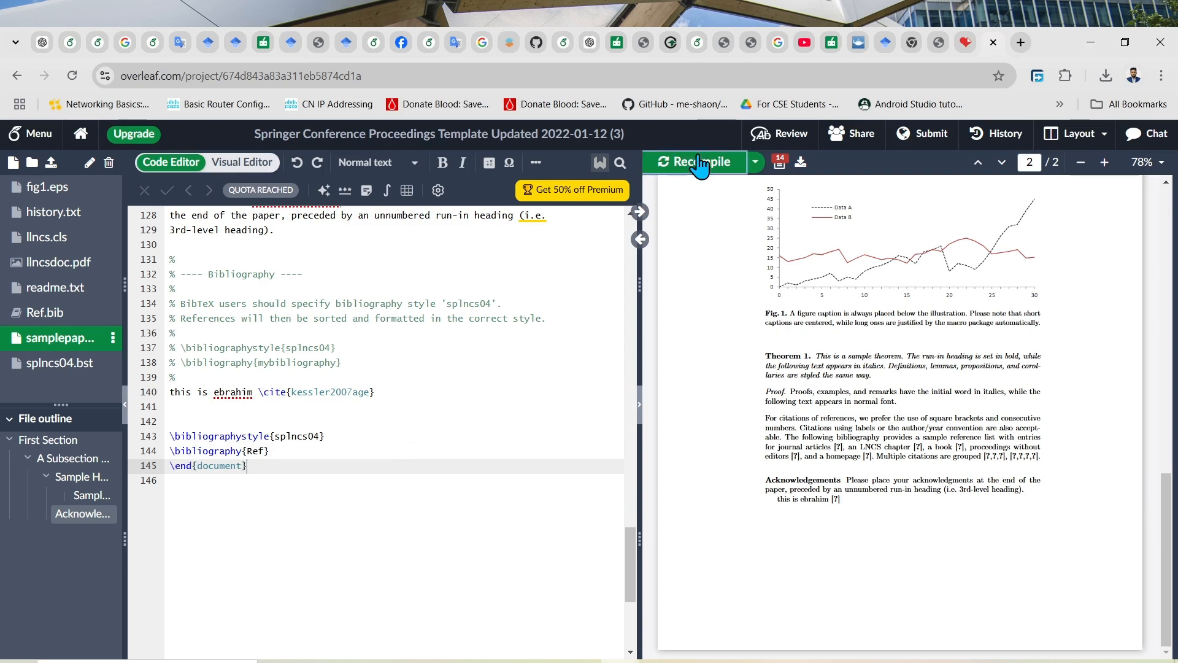